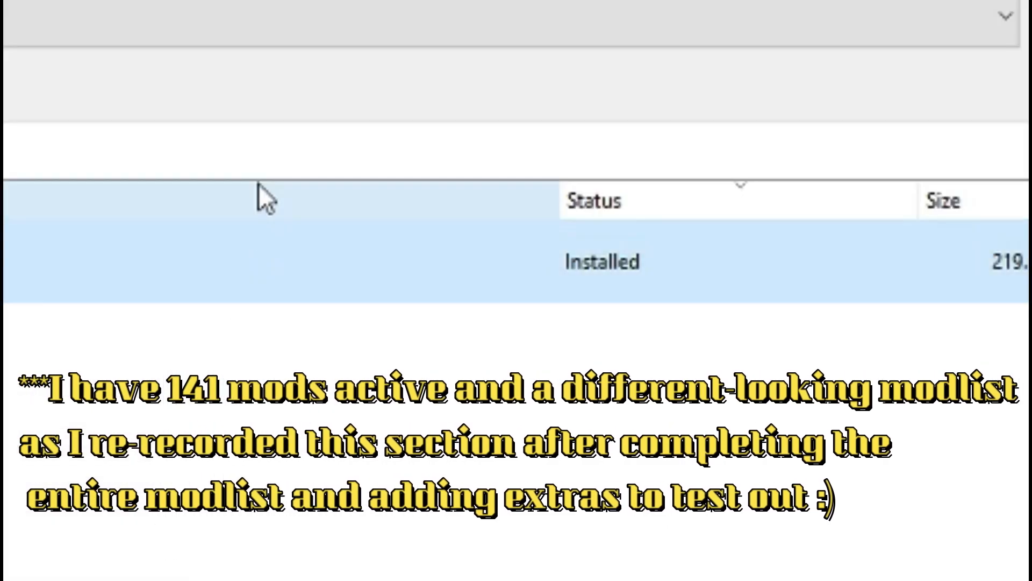
- Install the downloaded Total Character Makeover archive under the name Total Character Makeover, replacing the existing mod
right_click(232, 288)
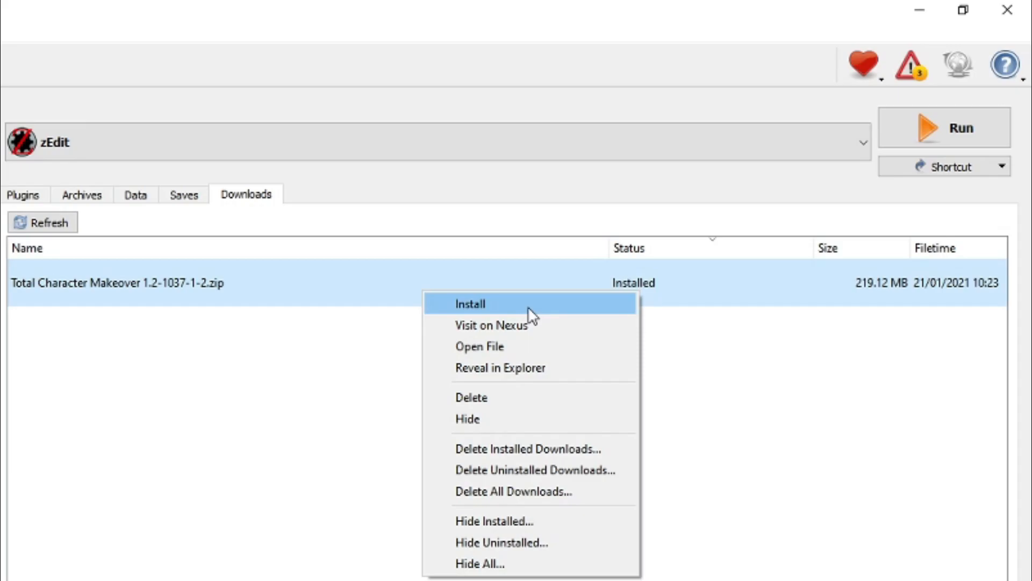
click(471, 304)
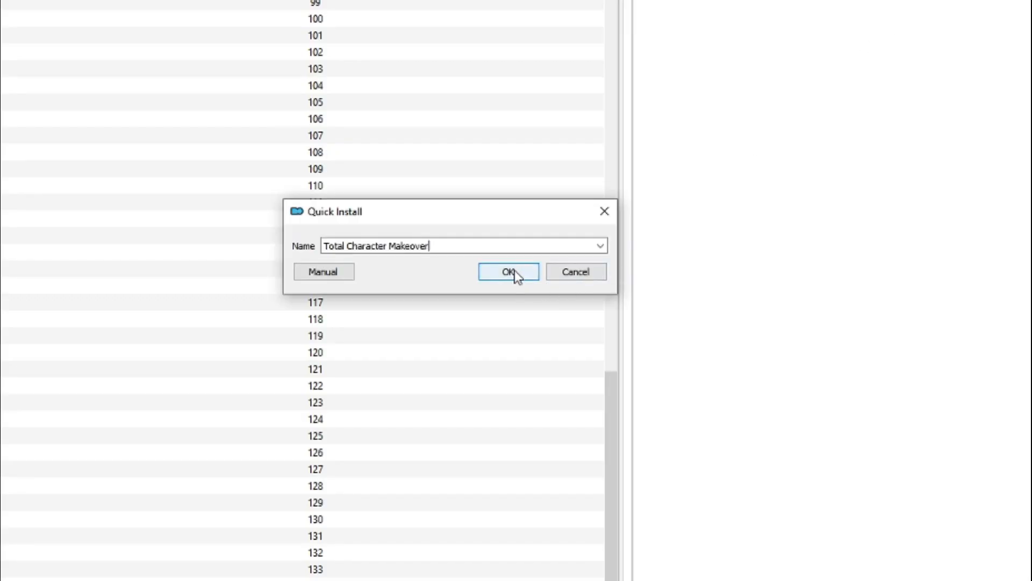
click(515, 271)
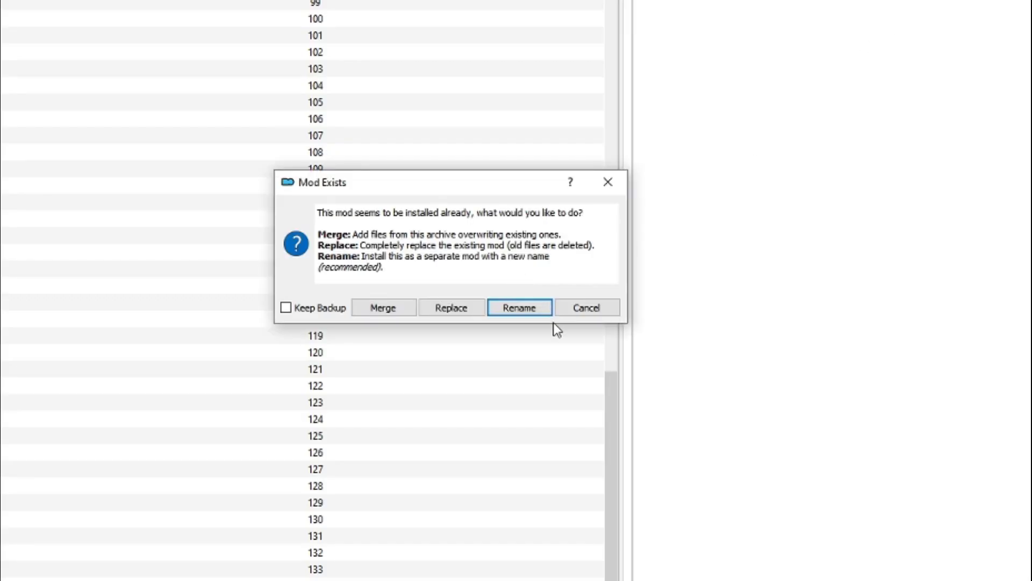
click(469, 313)
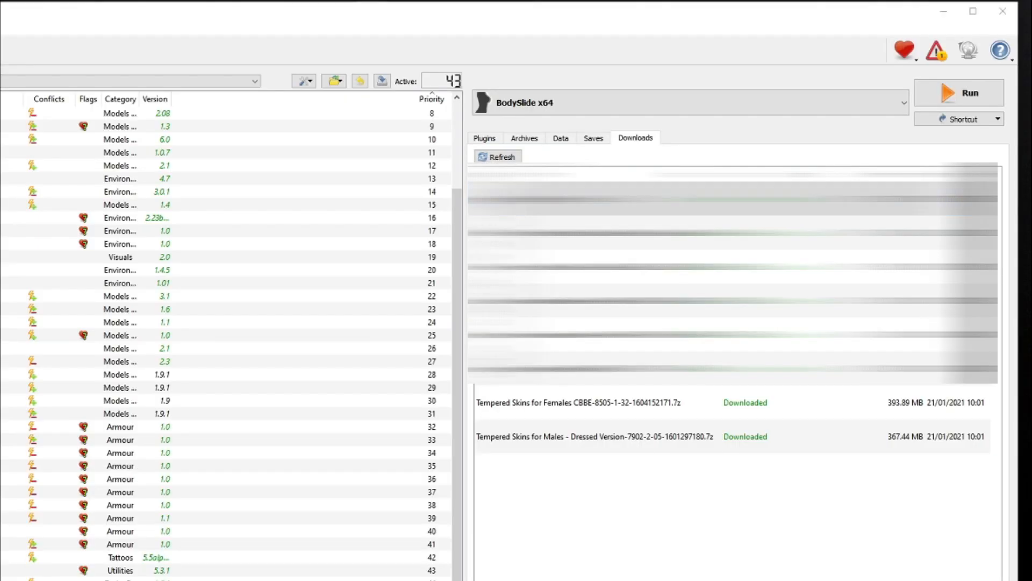
- Start installing Tempered Skins for Males - Dressed Version and choose A2 - Underwear I as the main file
click(473, 204)
double_click(549, 305)
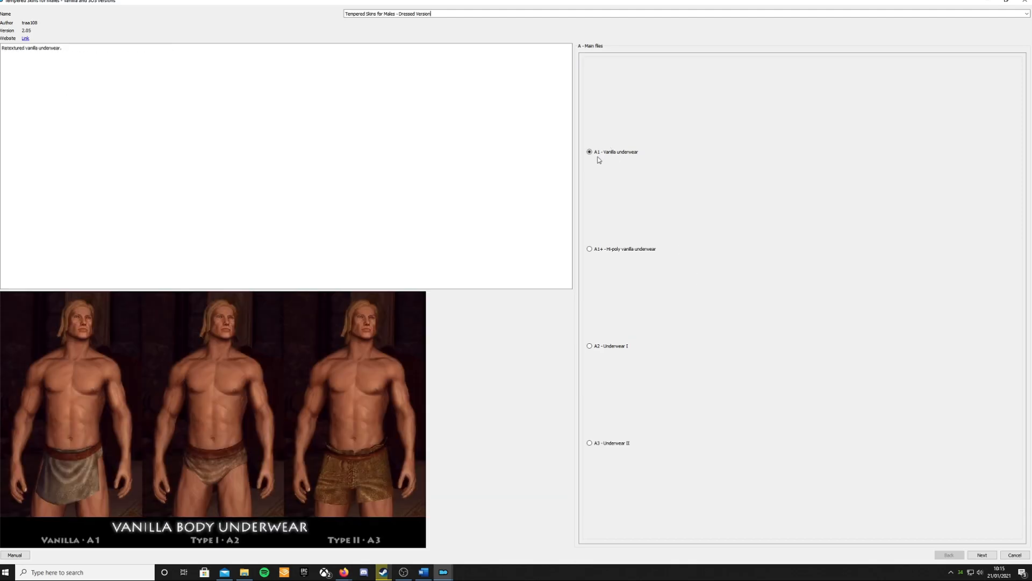
mouse_move(634, 255)
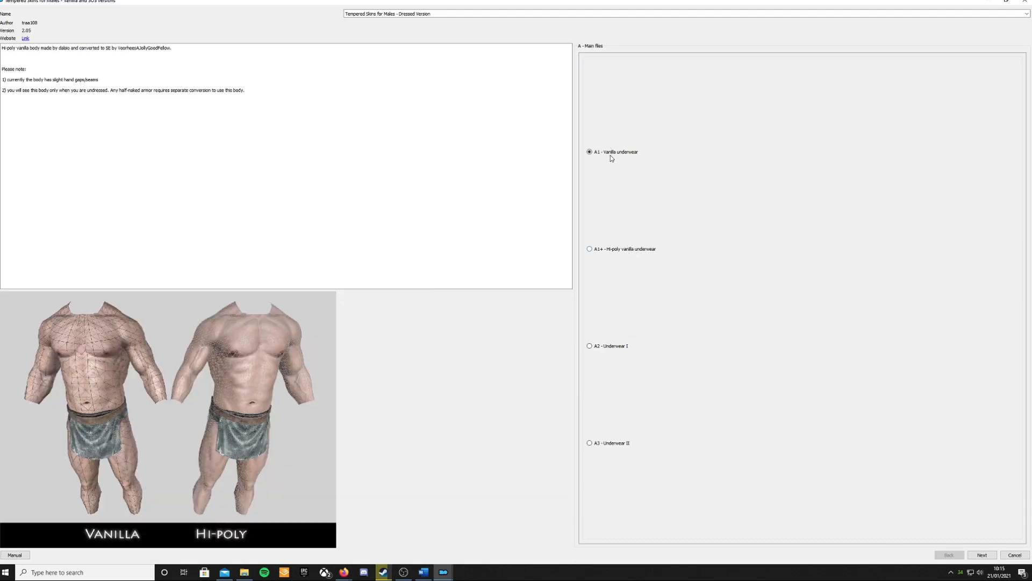
mouse_move(617, 350)
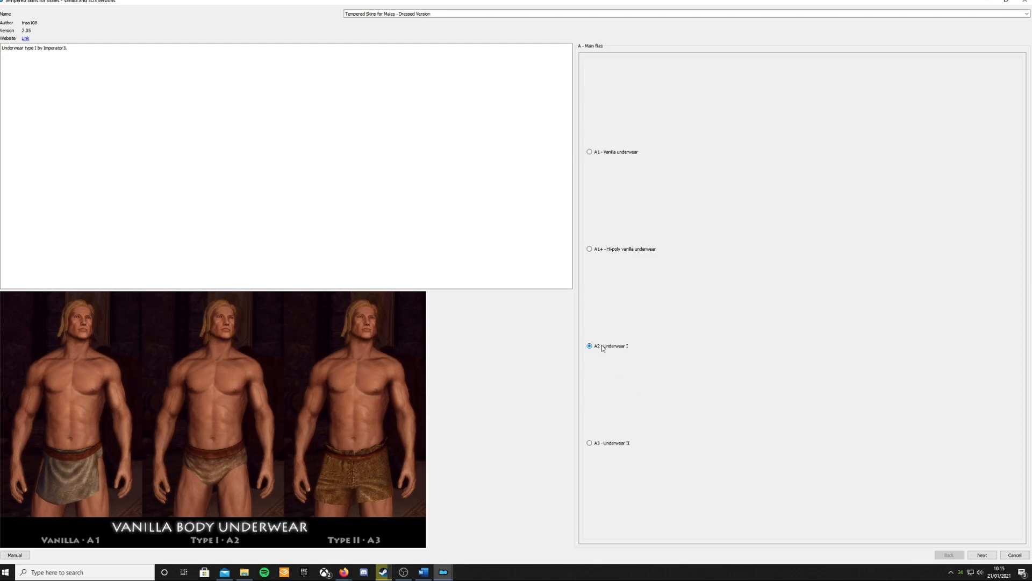
click(982, 555)
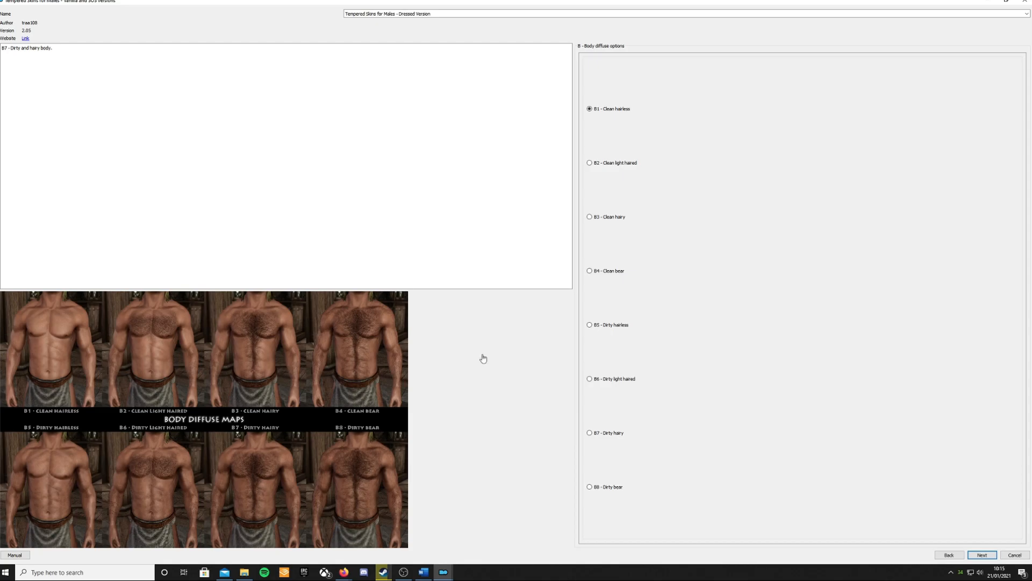
- Restore the maximized installer window, enlarge it and move it so all of its options and previews fit on screen
click(1007, 1)
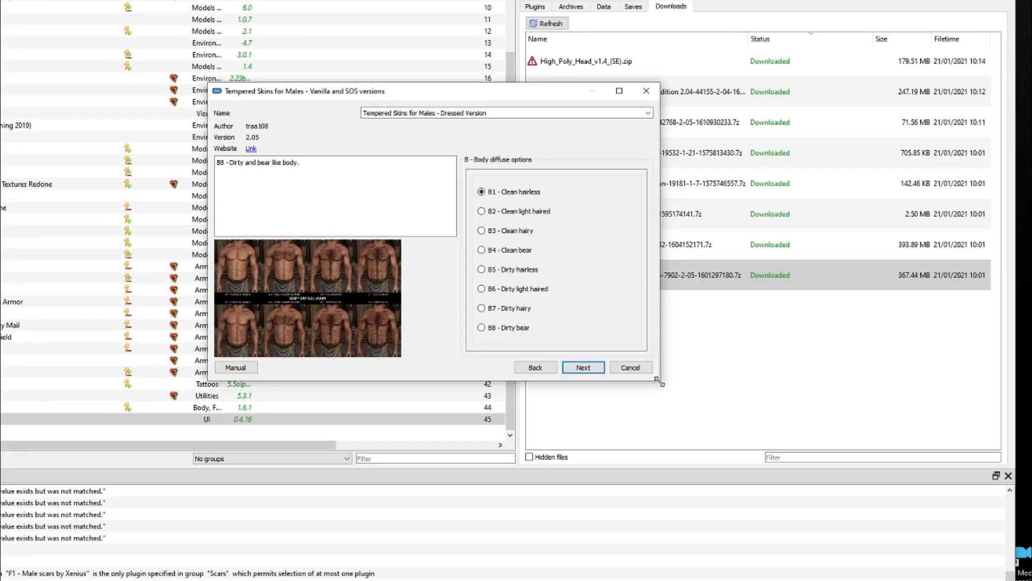
drag(768, 468, 1031, 580)
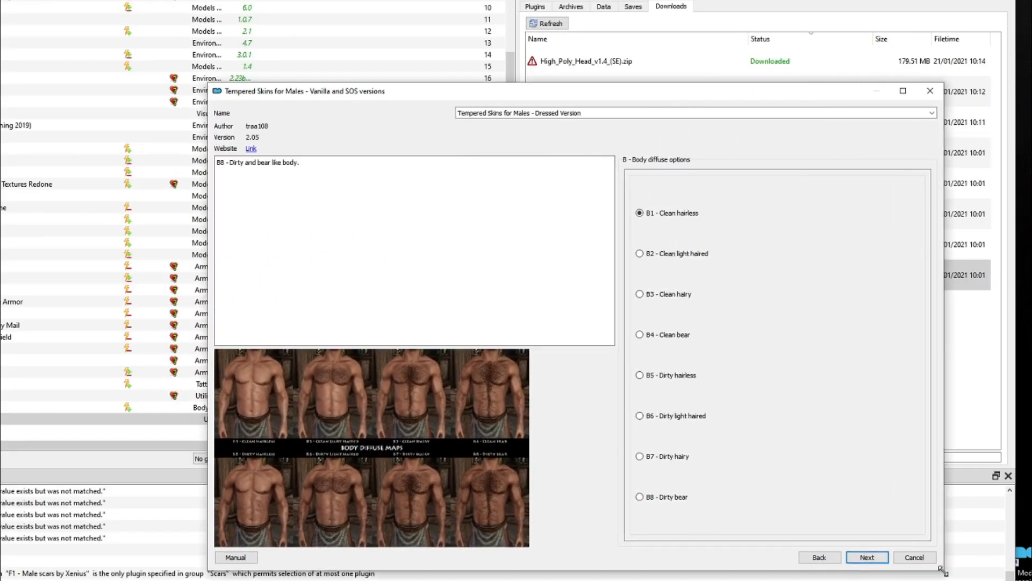
drag(514, 91, 368, 19)
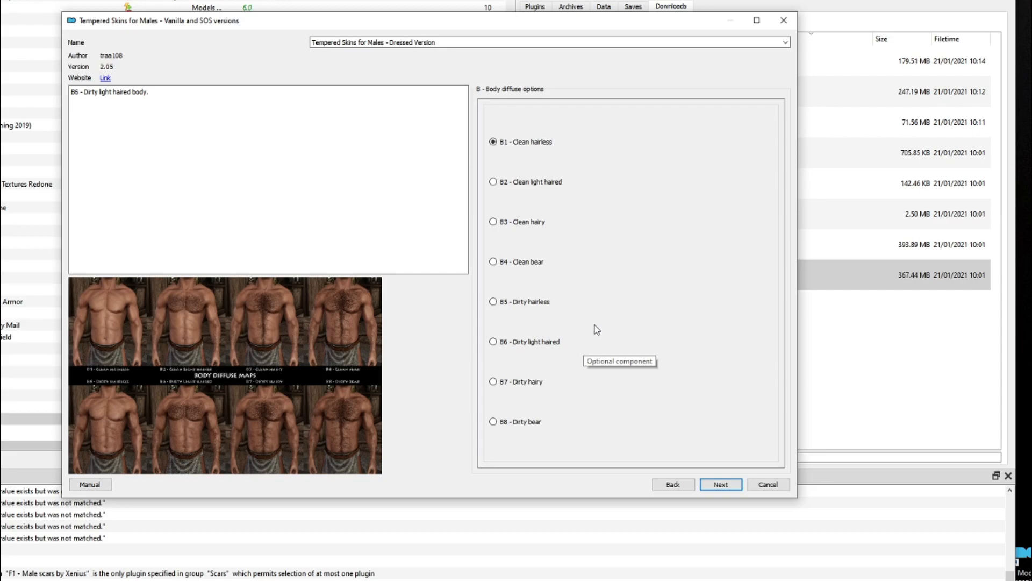
- Choose B3 - Clean hairy for the body diffuse option and C1 - Ripped for the body normal option
click(508, 223)
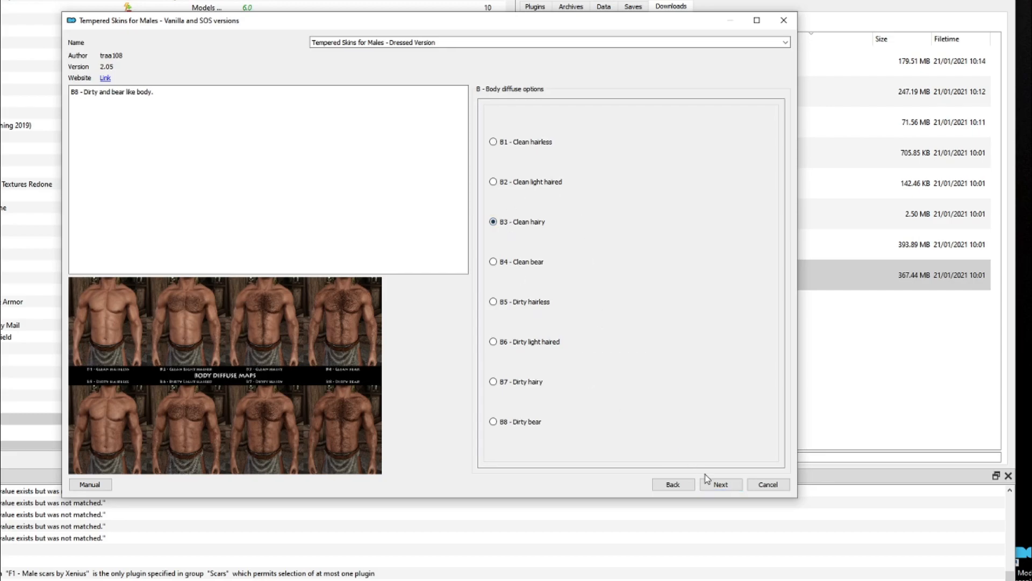
click(723, 483)
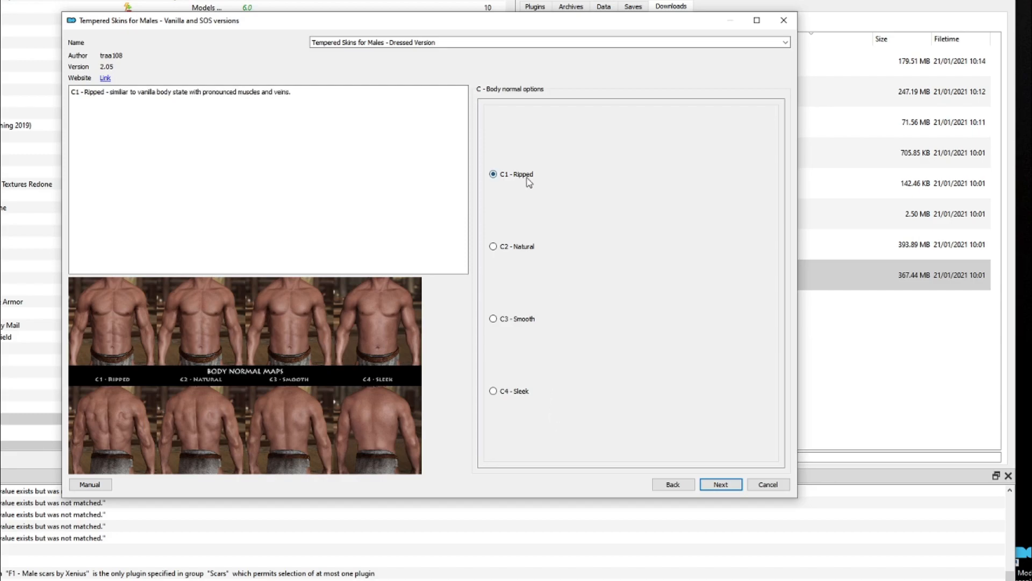
click(720, 484)
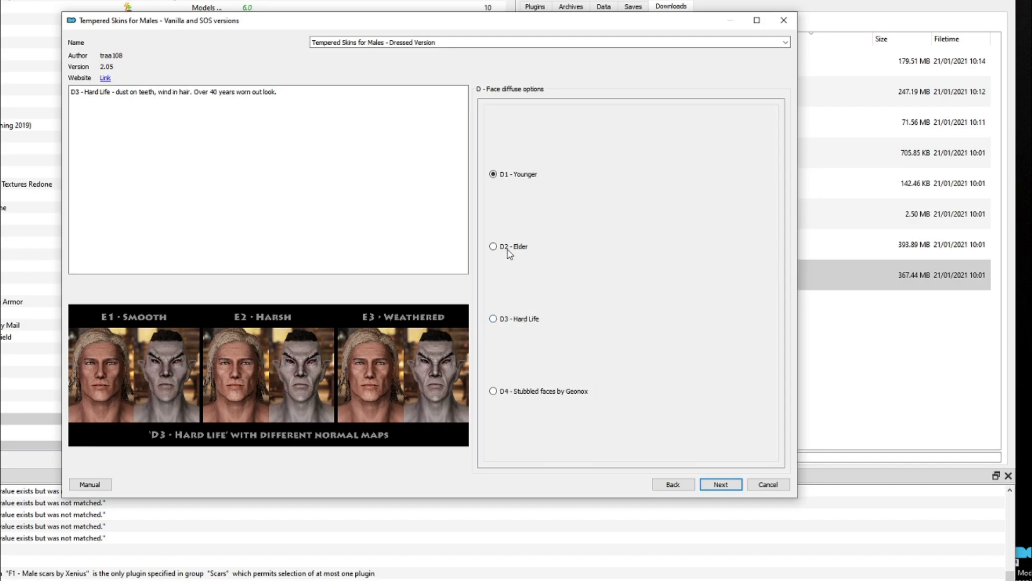
- Choose D3 - Hard Life for the face diffuse option and E3 - Weathered for the face normal option
click(526, 326)
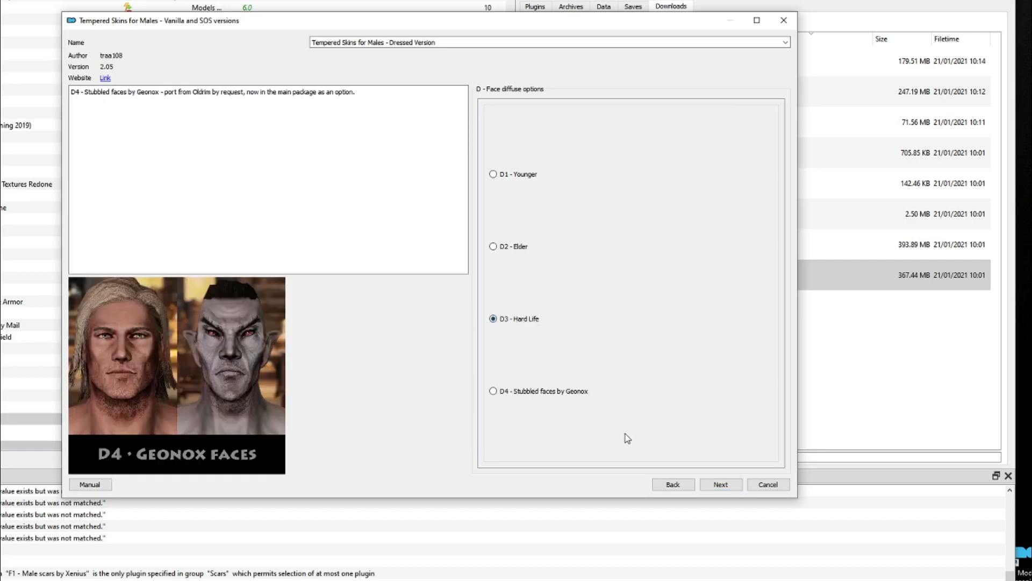
click(560, 396)
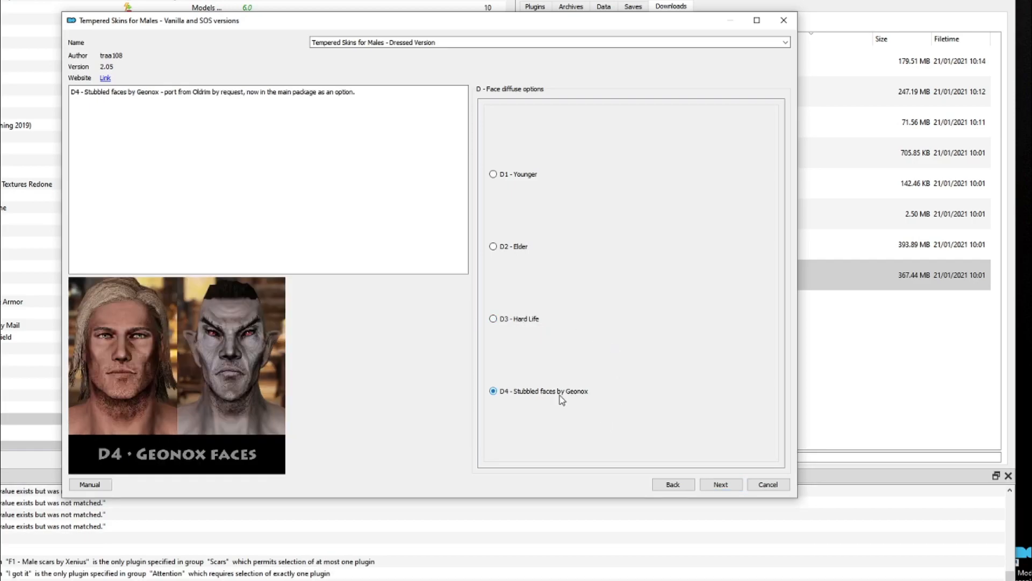
click(519, 326)
click(721, 485)
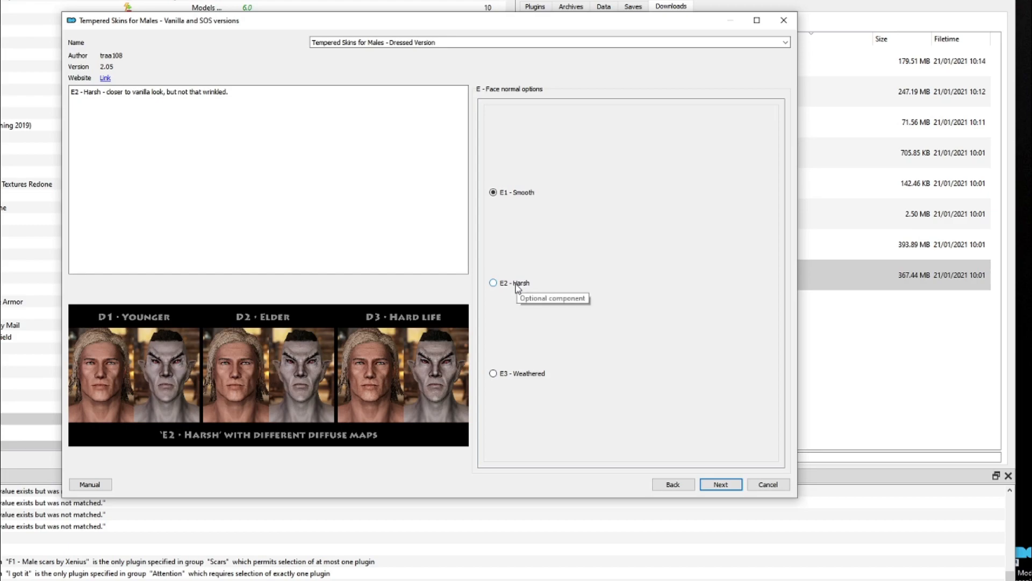
click(535, 374)
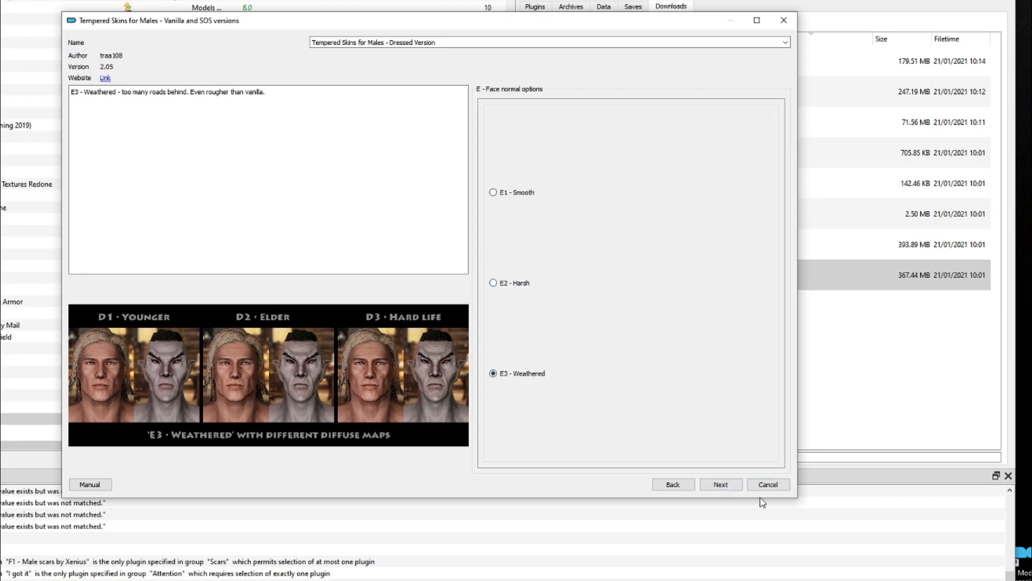
click(721, 484)
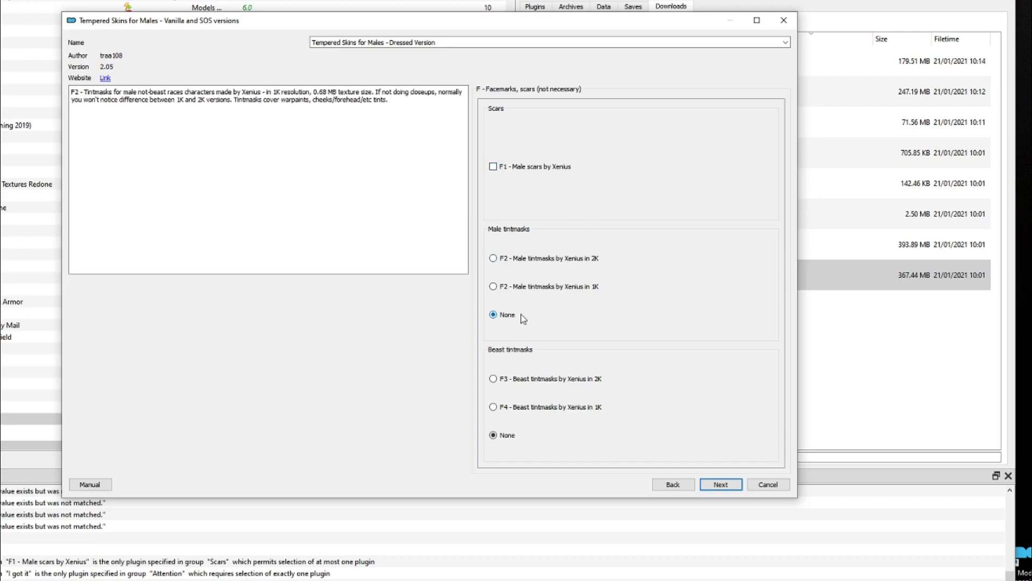
click(520, 258)
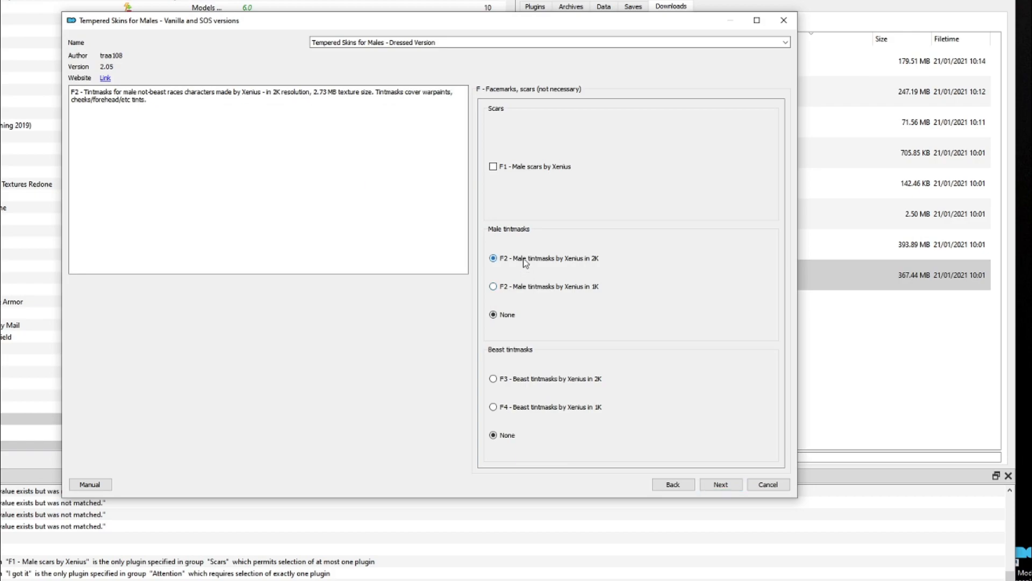
click(493, 167)
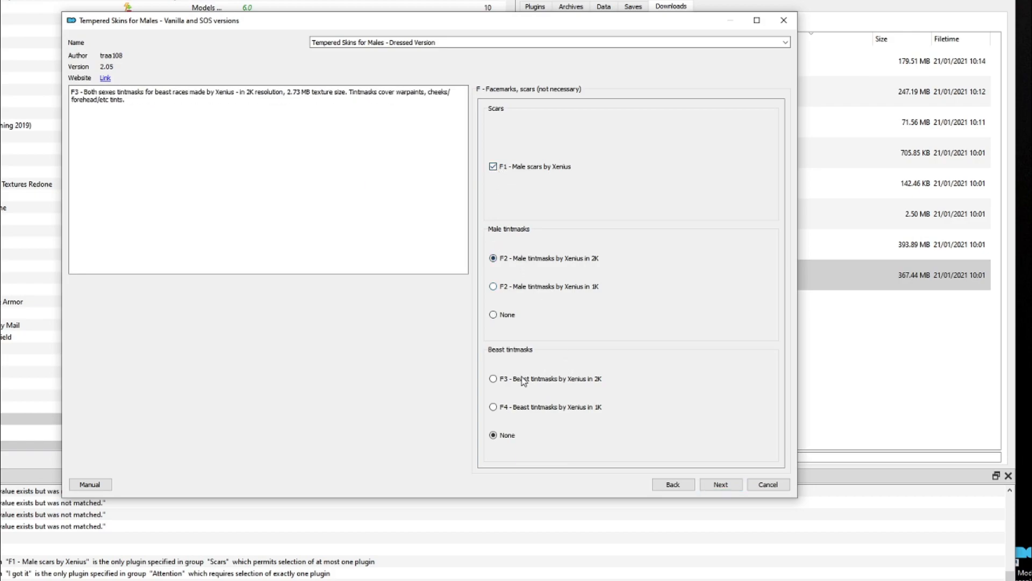
click(493, 167)
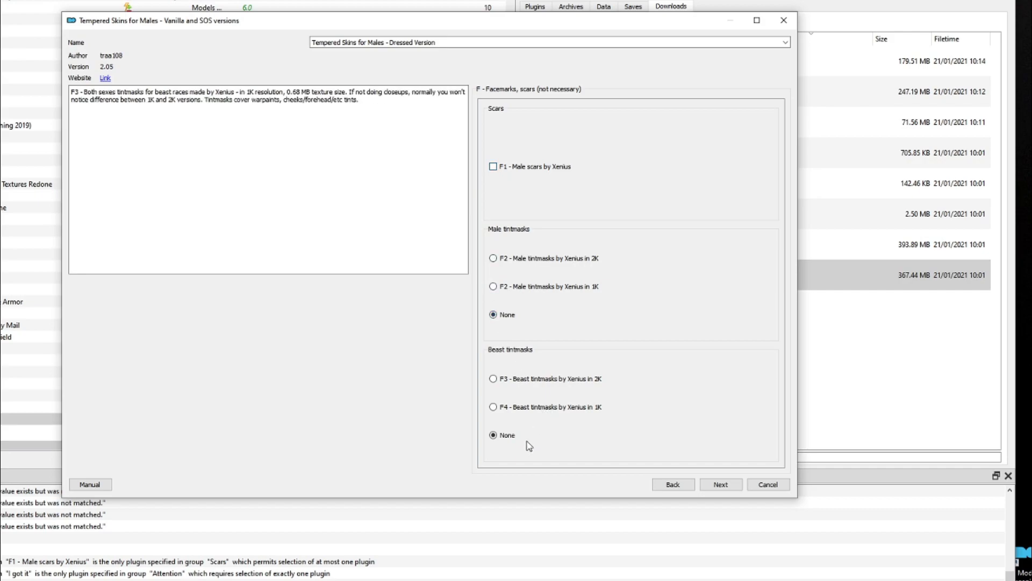
- Continue with male scars off and both tintmask groups set to None, and install Tempered Skins for Males
click(721, 484)
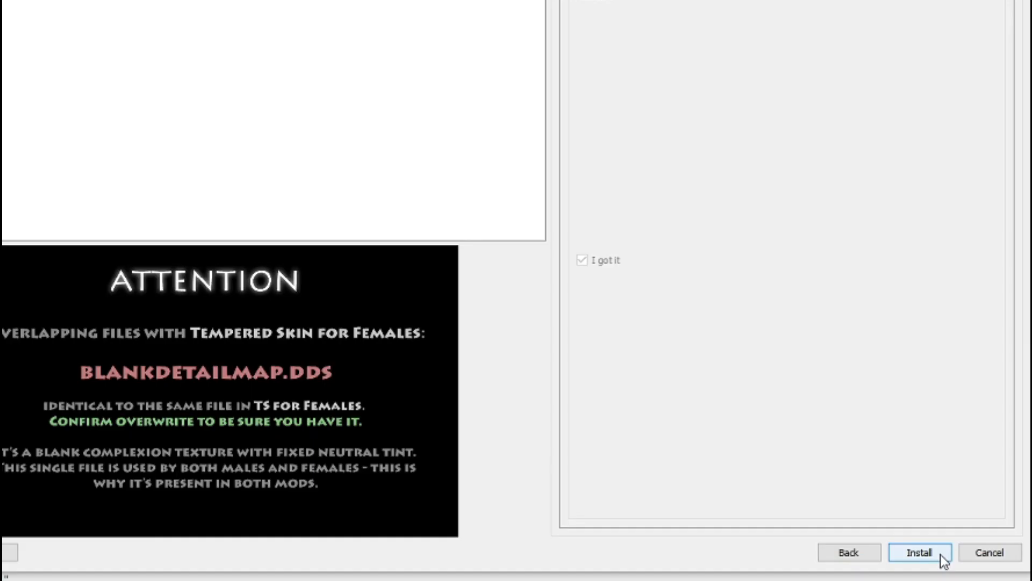
click(734, 484)
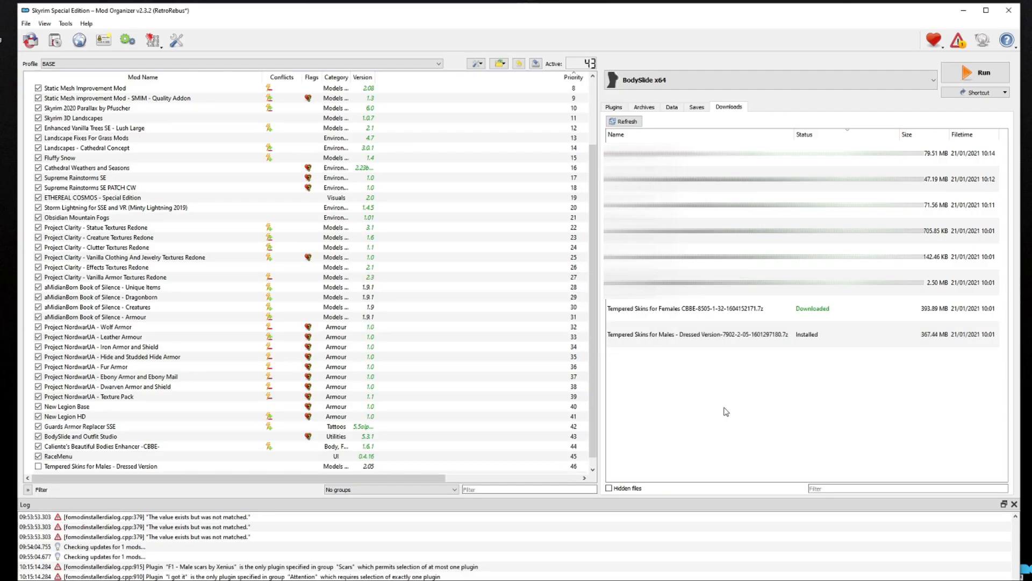
- Start installing Tempered Skins for Females CBBE and choose B01 - Clean, shaved, no scars as the body diffuse option
double_click(775, 316)
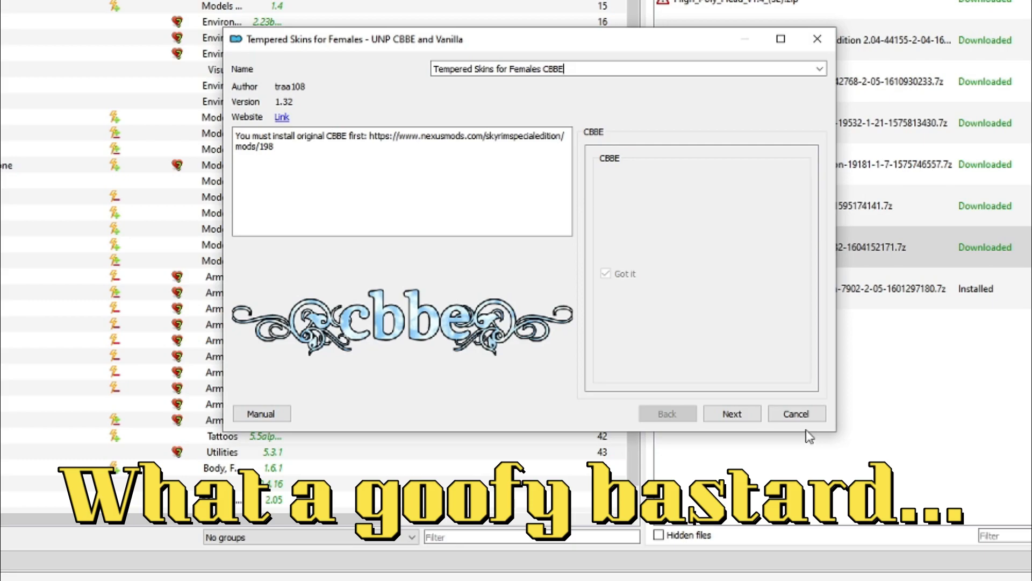
click(733, 415)
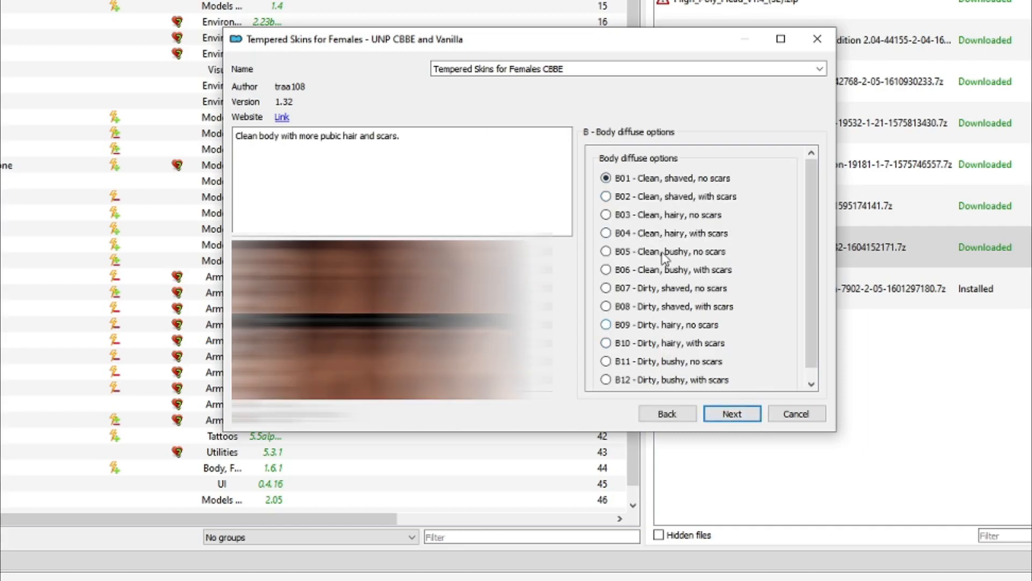
scroll(669, 253, down, 1)
scroll(646, 374, up, 1)
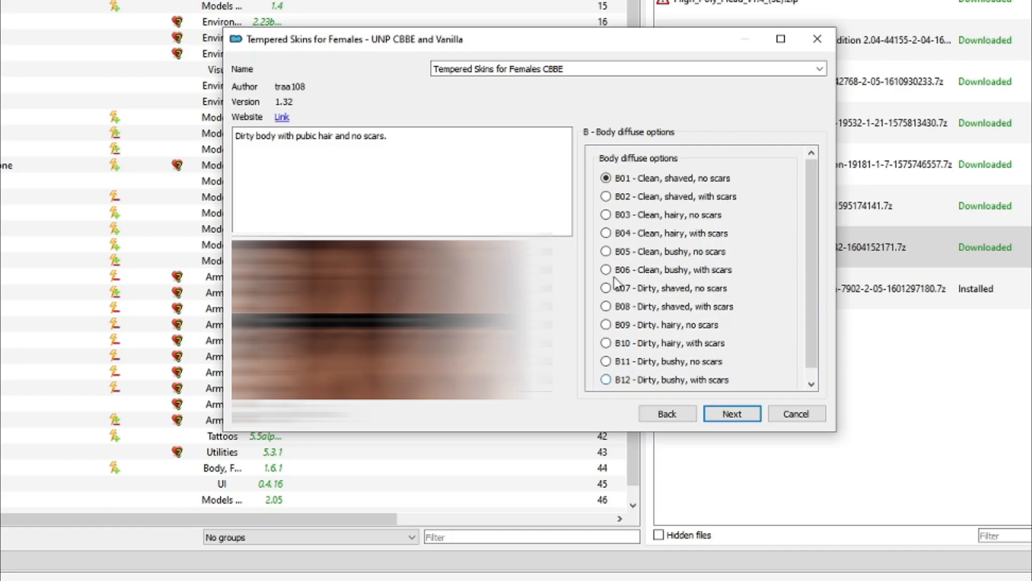
click(661, 196)
click(672, 215)
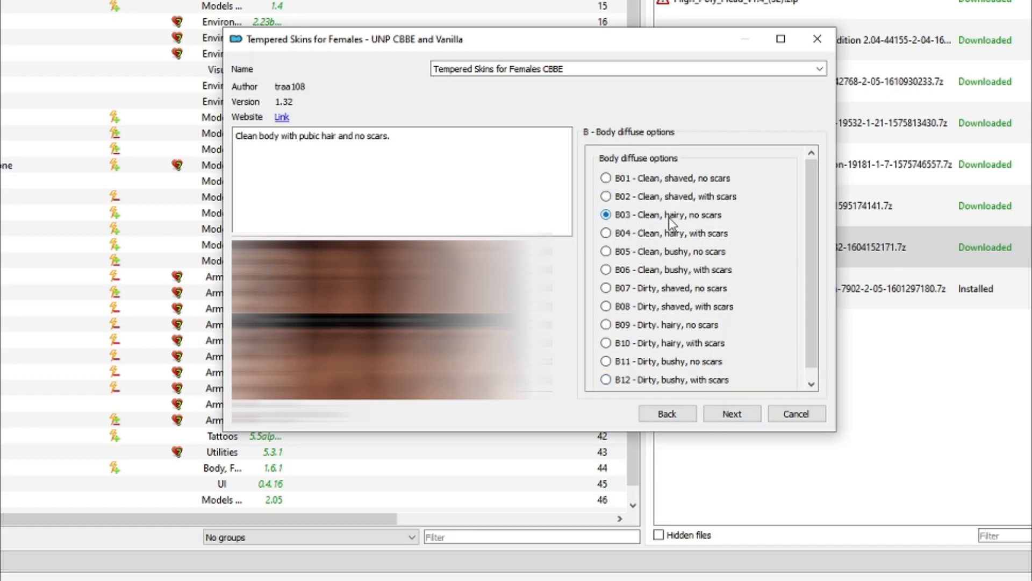
click(672, 179)
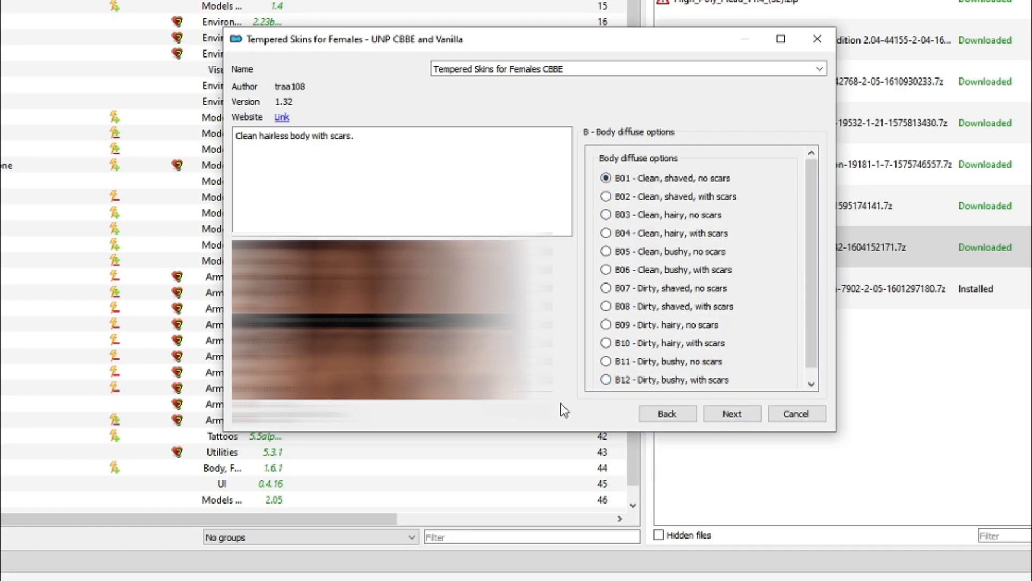
click(750, 419)
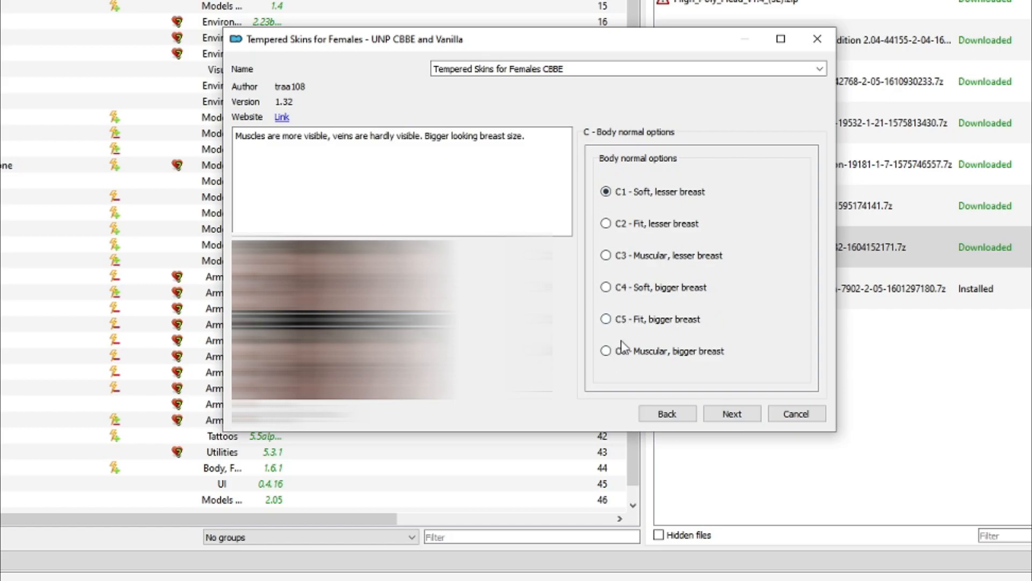
- Set the female body normal and face options to C6 - Muscular, bigger breast, D3 - Hard Life and E2 - Rougher
click(628, 352)
click(733, 412)
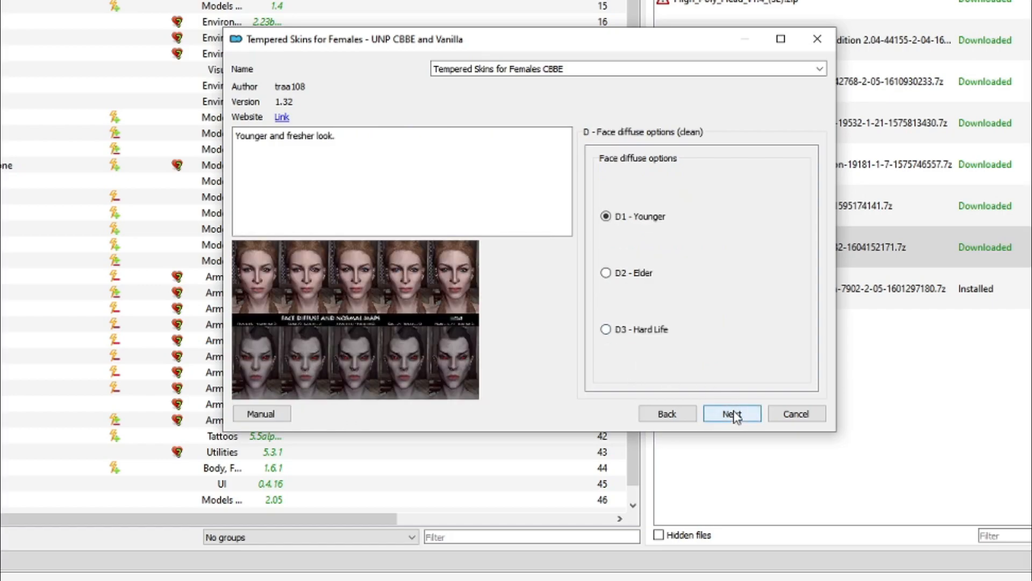
click(651, 330)
click(738, 415)
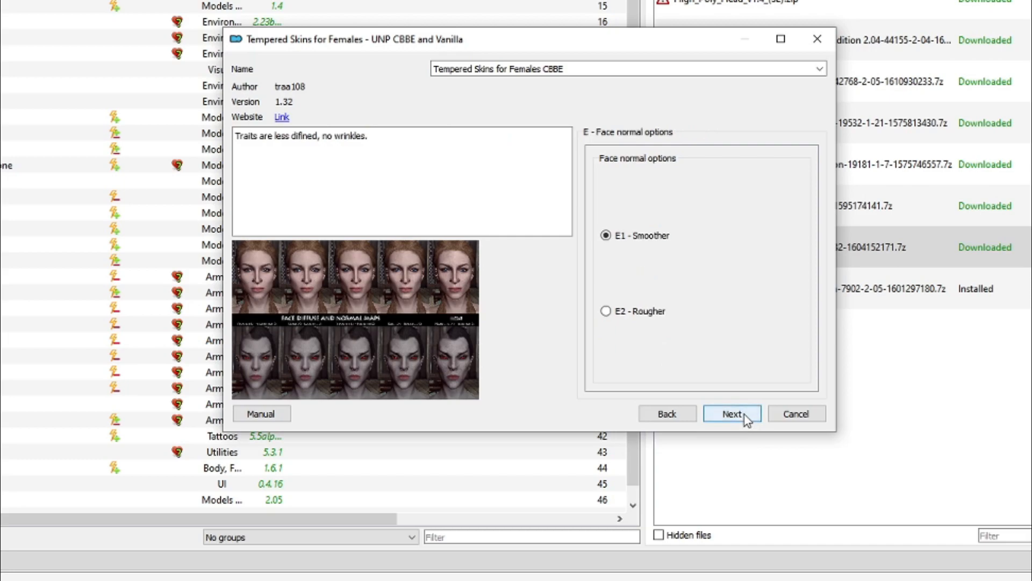
click(659, 311)
click(732, 414)
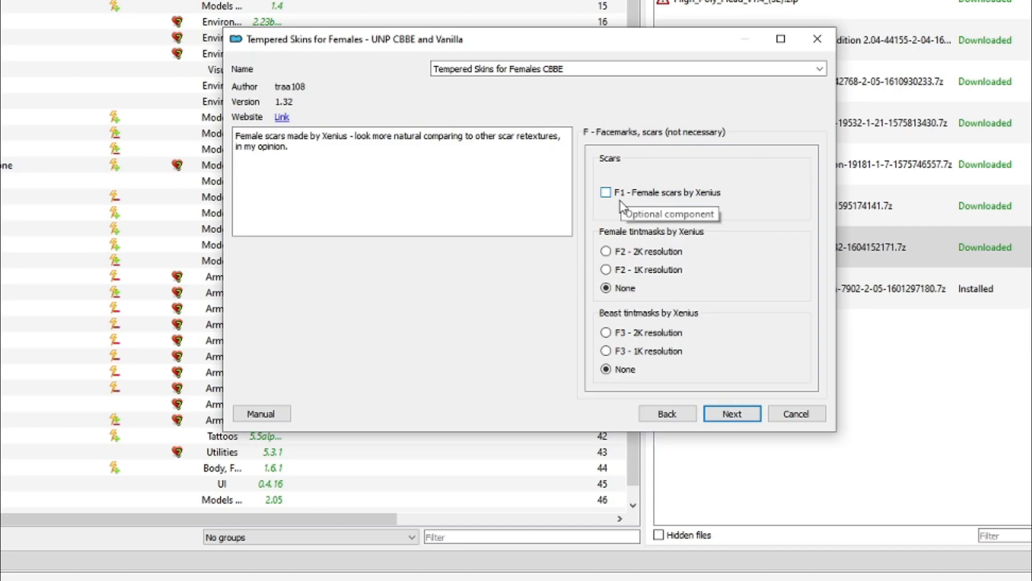
- Leave female scars off and both tintmask groups at None, and finish installing Tempered Skins for Females CBBE
click(743, 419)
click(660, 421)
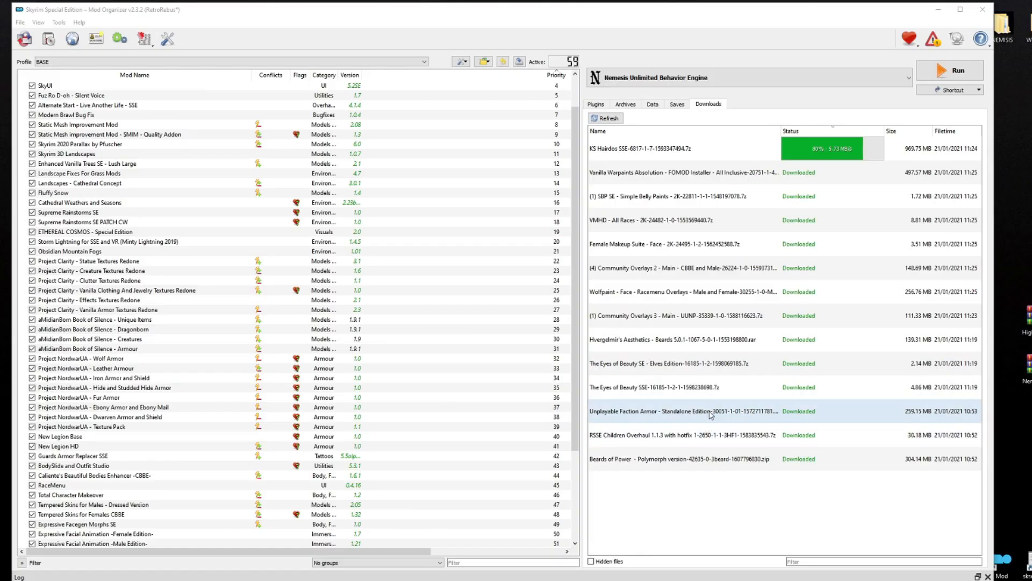
- Install Unplayable Faction Armors SSE and move it directly above Project NordwarUA - Texture Pack in the mod order
click(650, 444)
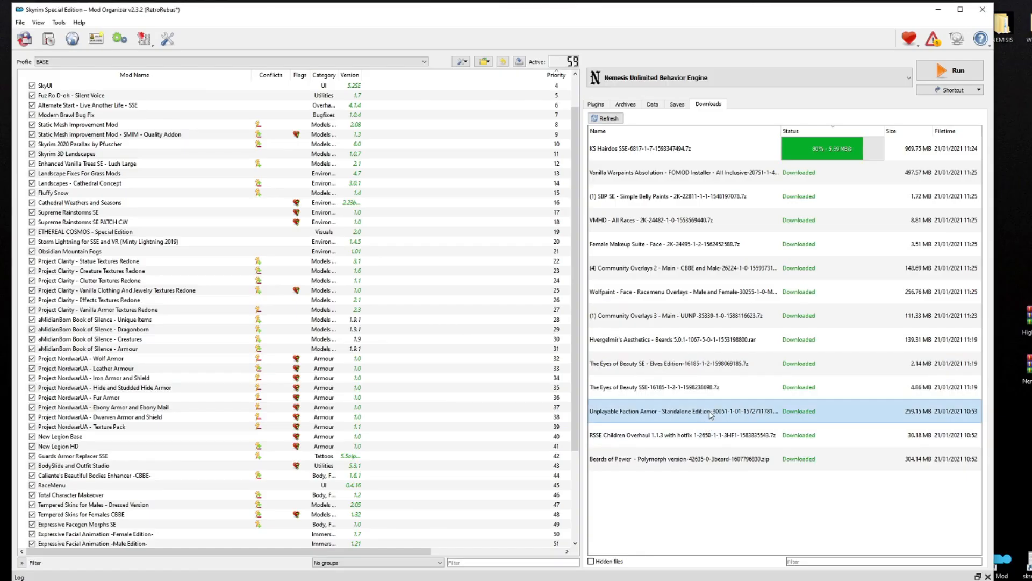
double_click(762, 422)
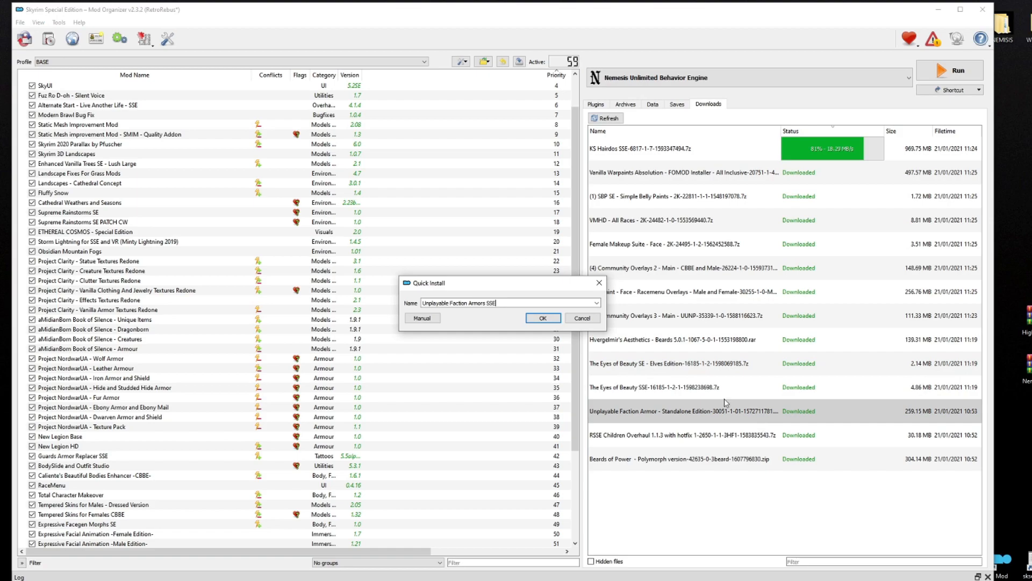
click(535, 319)
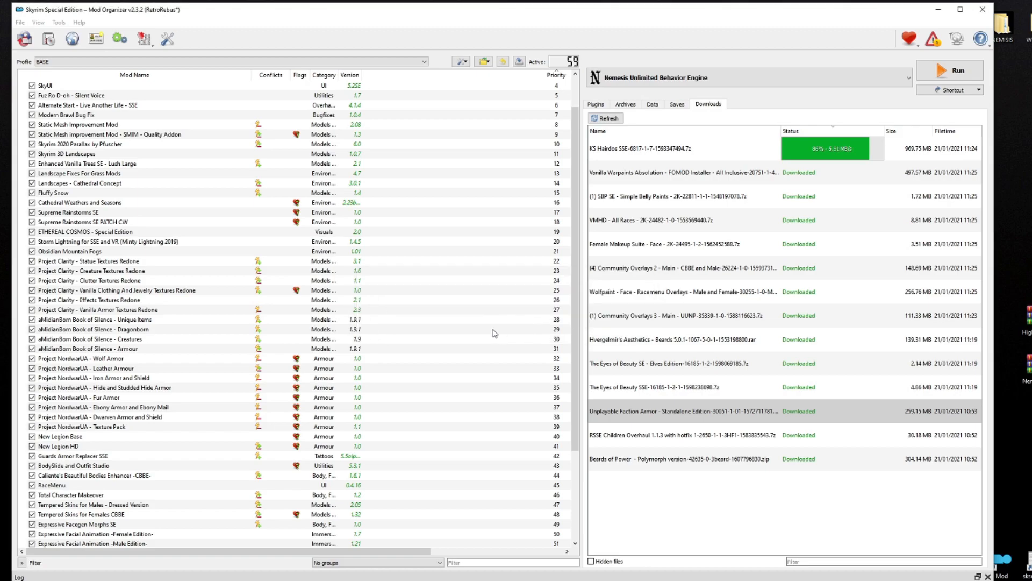
scroll(225, 449, down, 5)
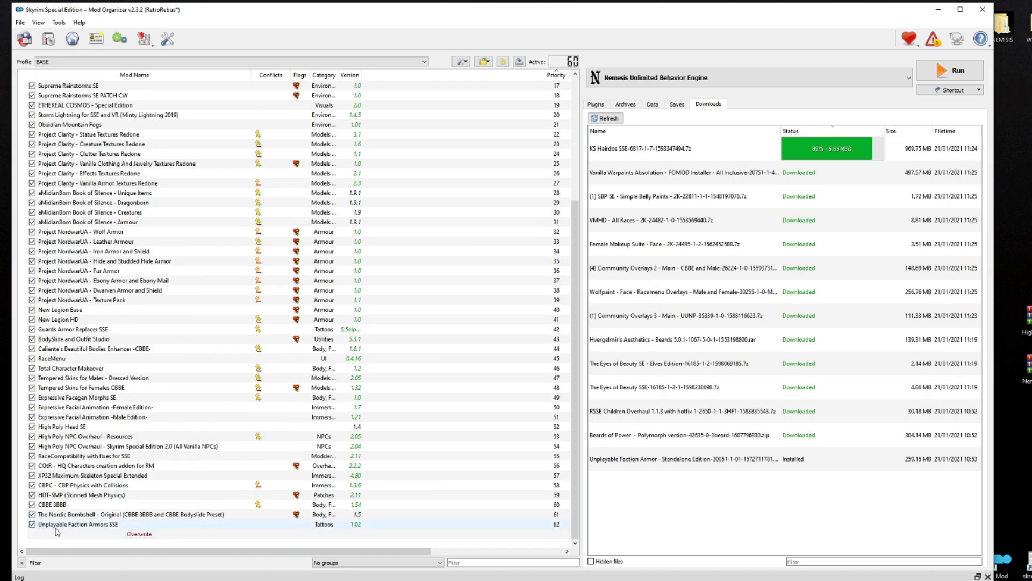
click(66, 528)
drag(67, 528, 105, 294)
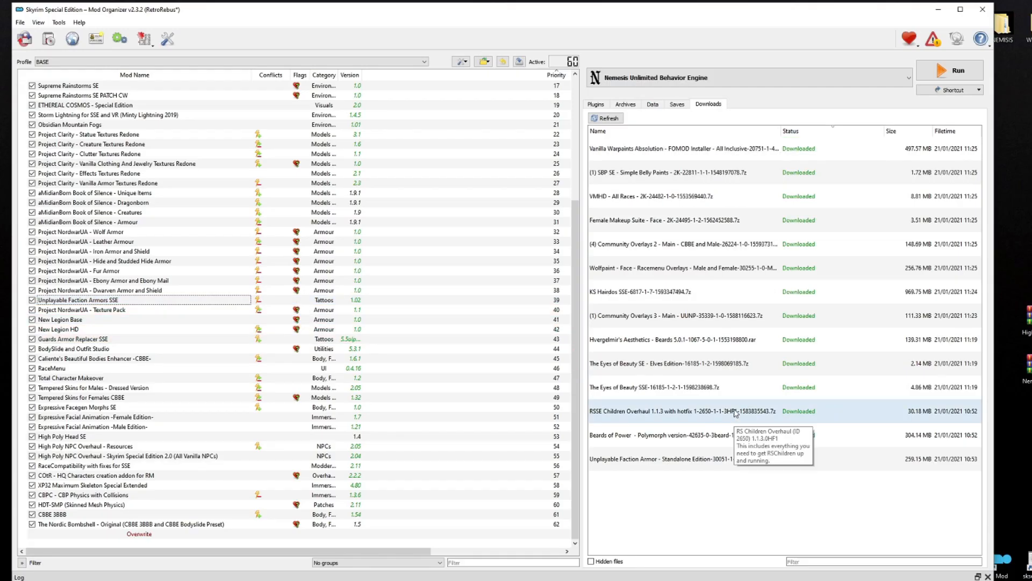
- Install RS Children Overhaul with only the USSEP patch enabled and no extra options
double_click(738, 413)
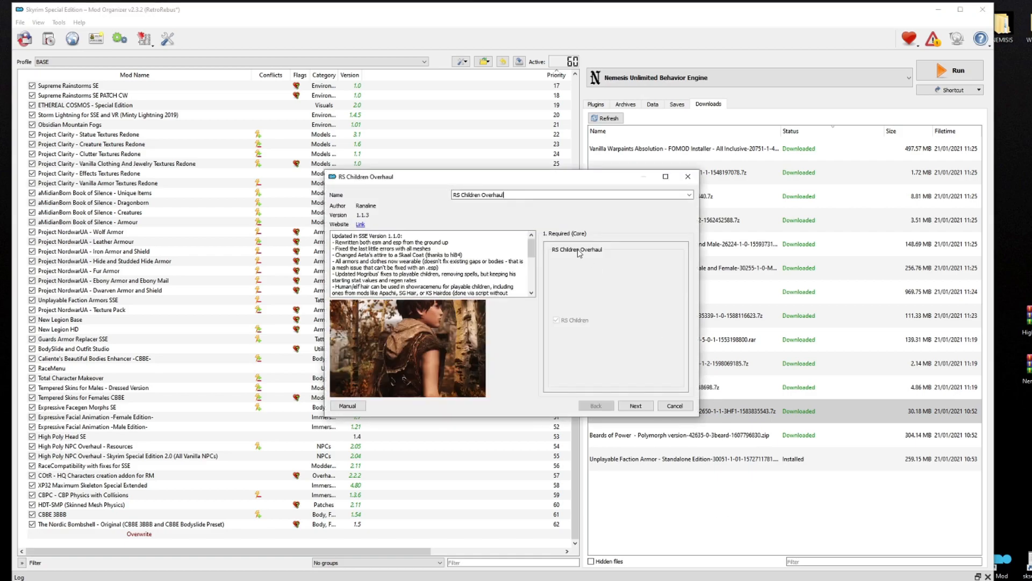
click(636, 406)
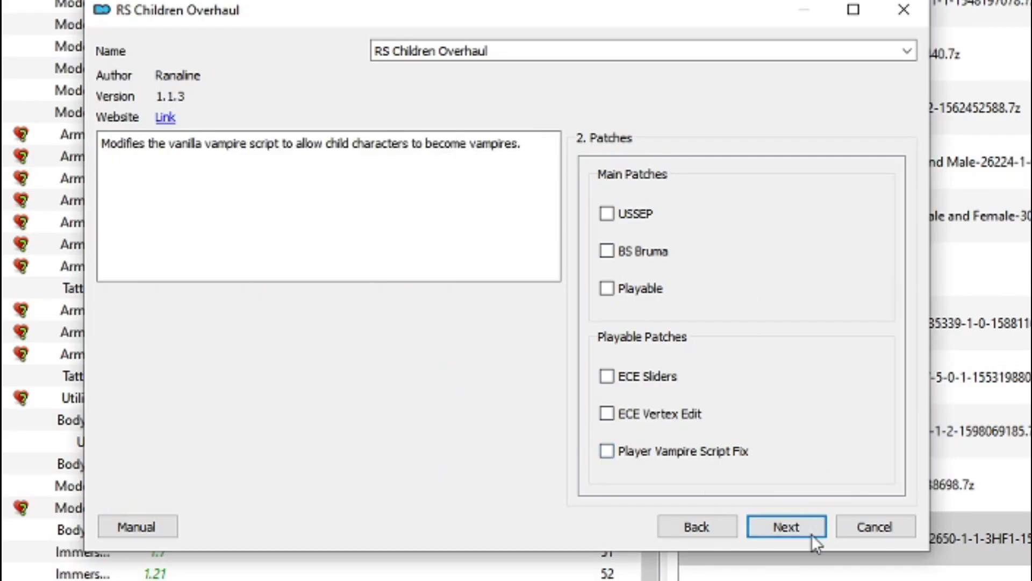
click(788, 530)
click(691, 530)
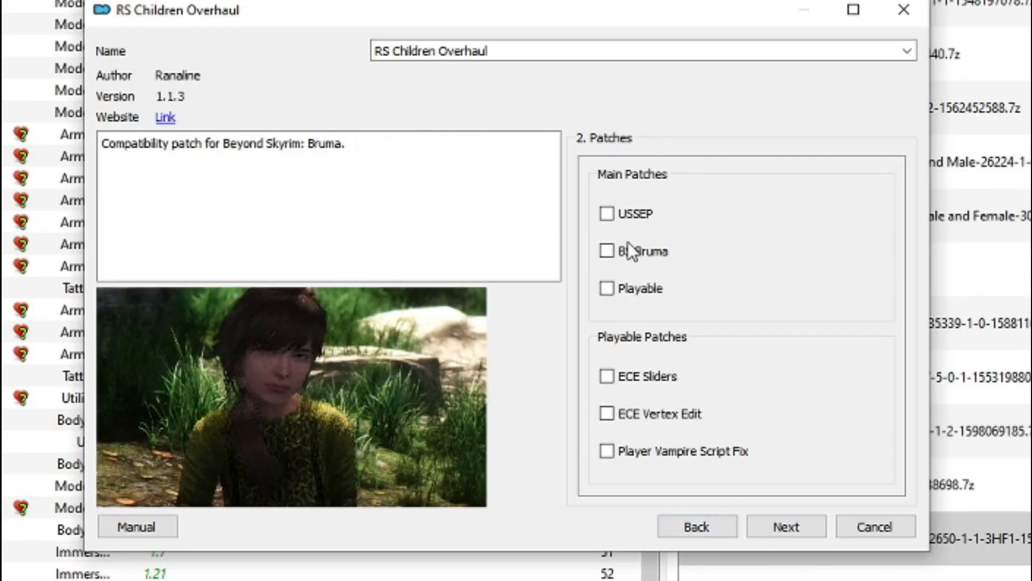
click(609, 212)
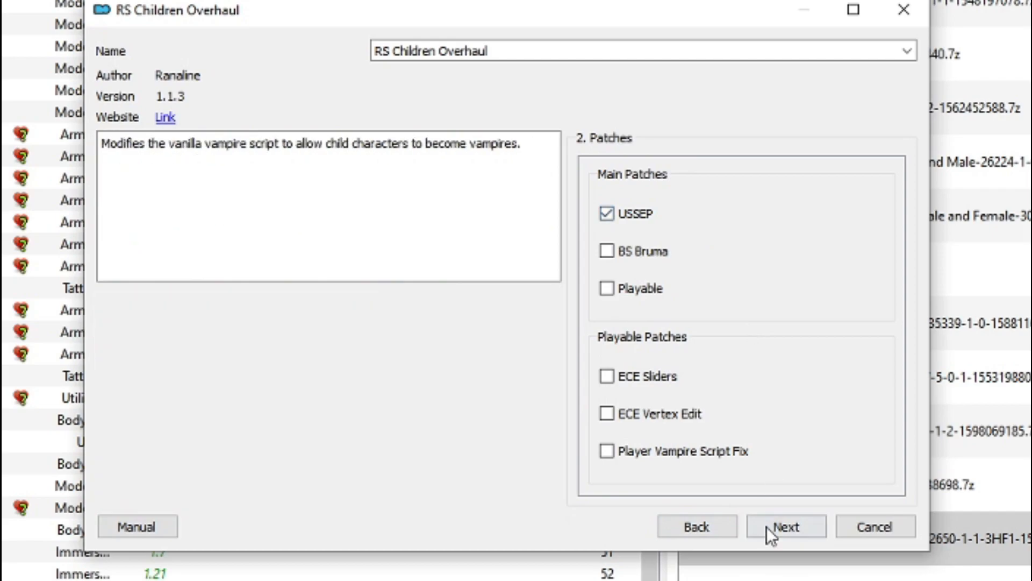
click(768, 524)
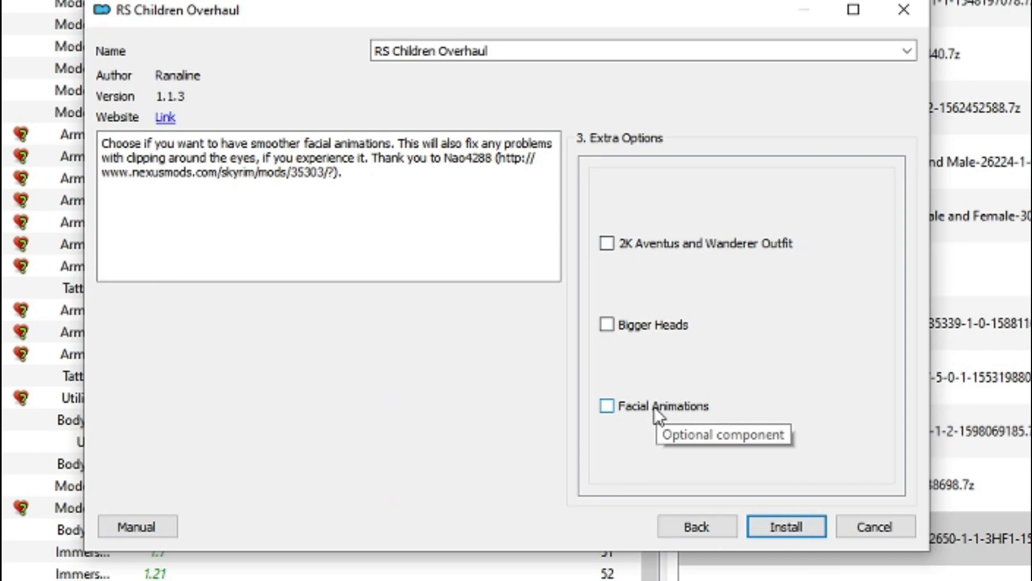
click(791, 521)
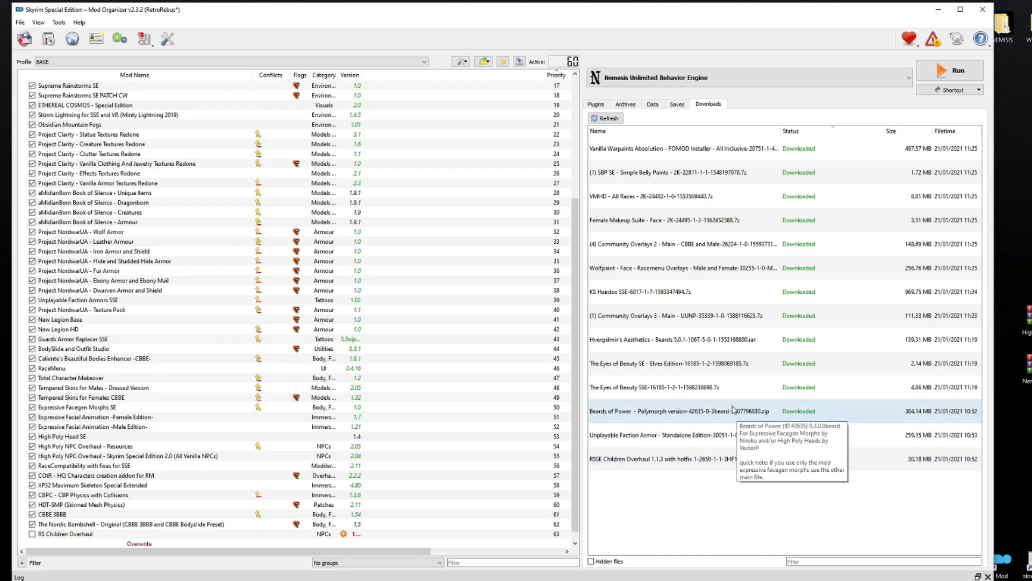
- Install The Eyes Of Beauty SSE, and its Elves Edition as a separate mod named The Eyes Of Beauty SSE Elves
click(702, 392)
double_click(702, 392)
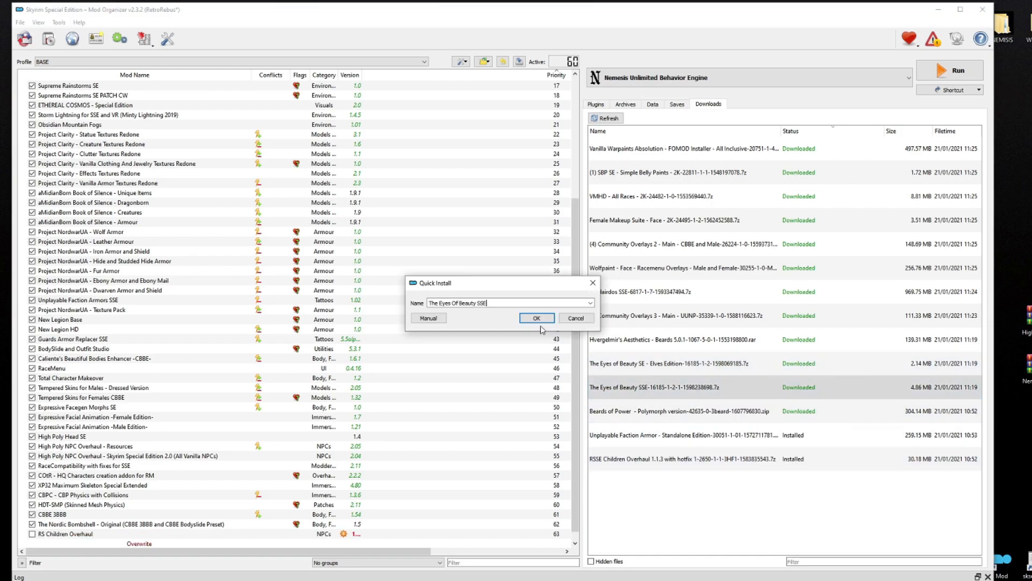
click(536, 319)
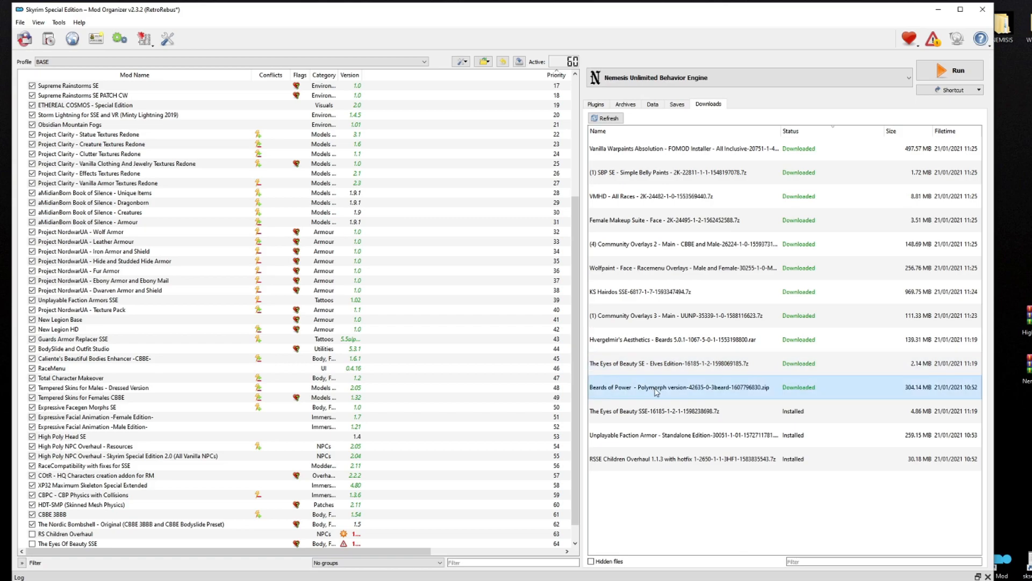
double_click(677, 365)
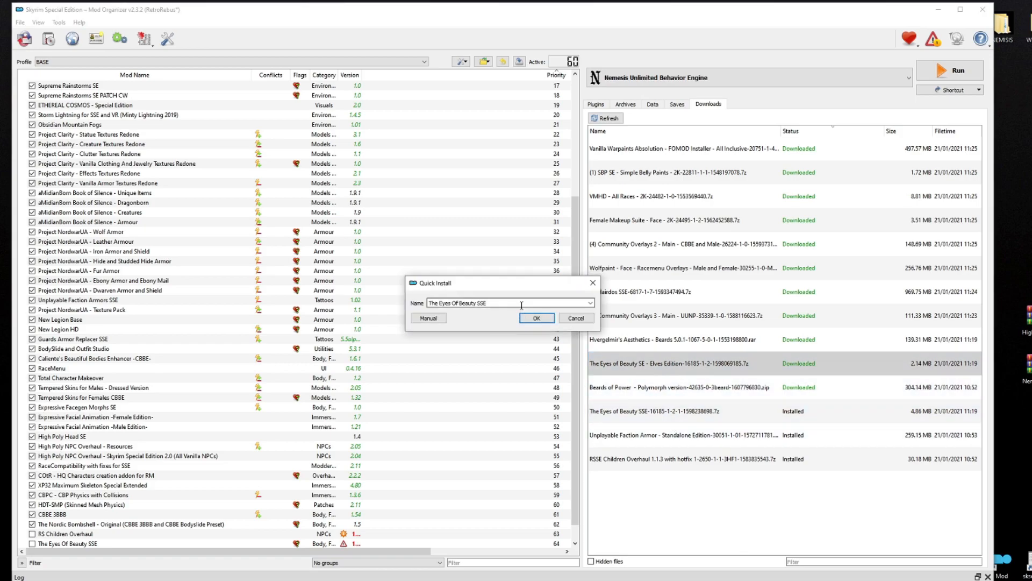
text(Elves)
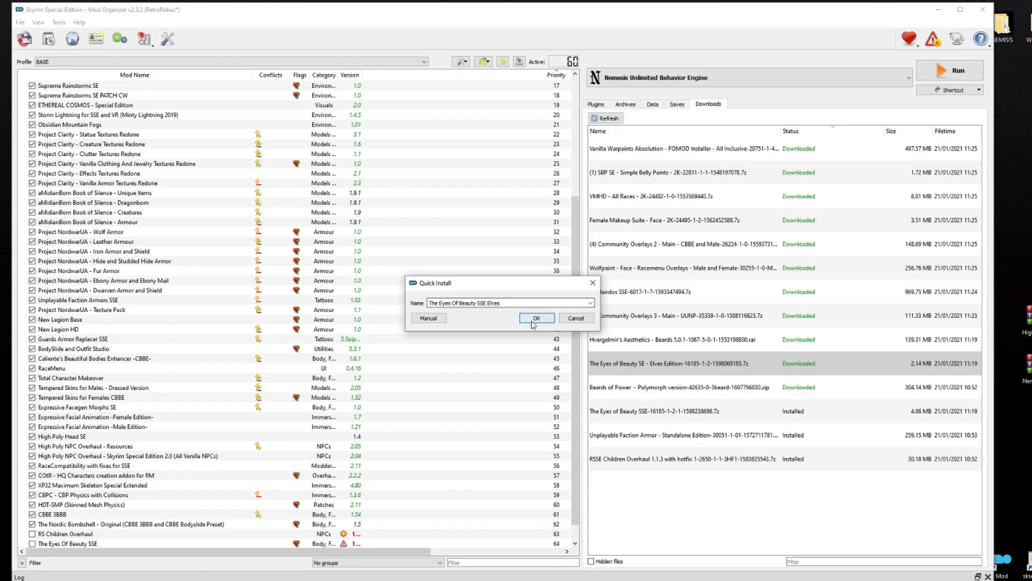
click(608, 272)
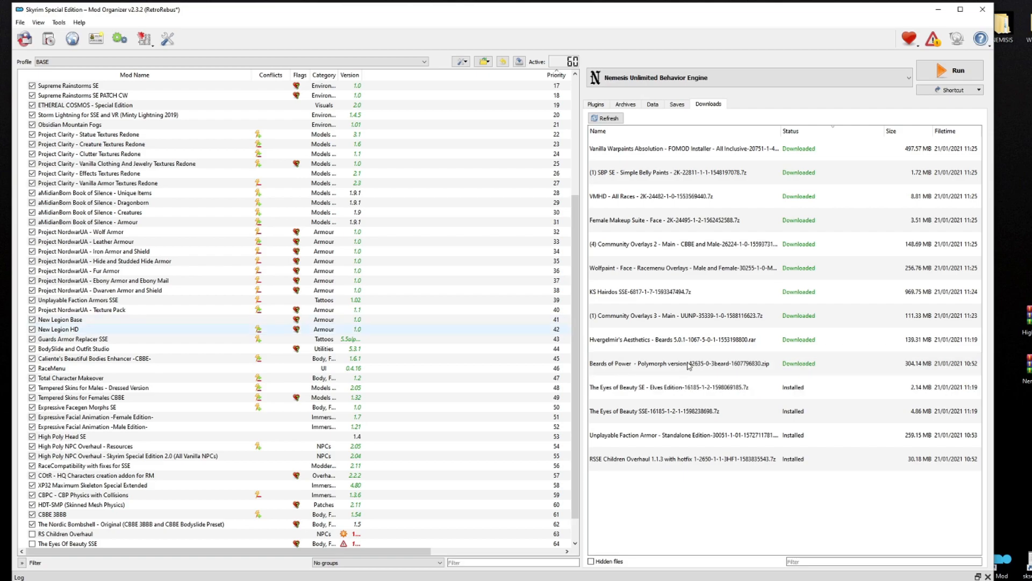
- Install Beards of Power, and Hvergelmir's Aesthetics - Beards with the Full install option
double_click(689, 364)
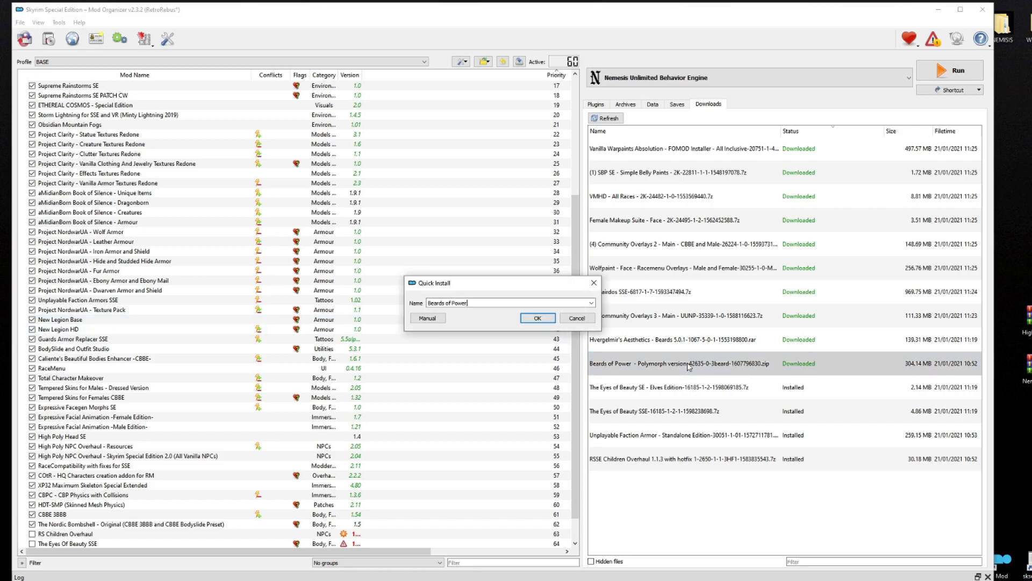
click(536, 318)
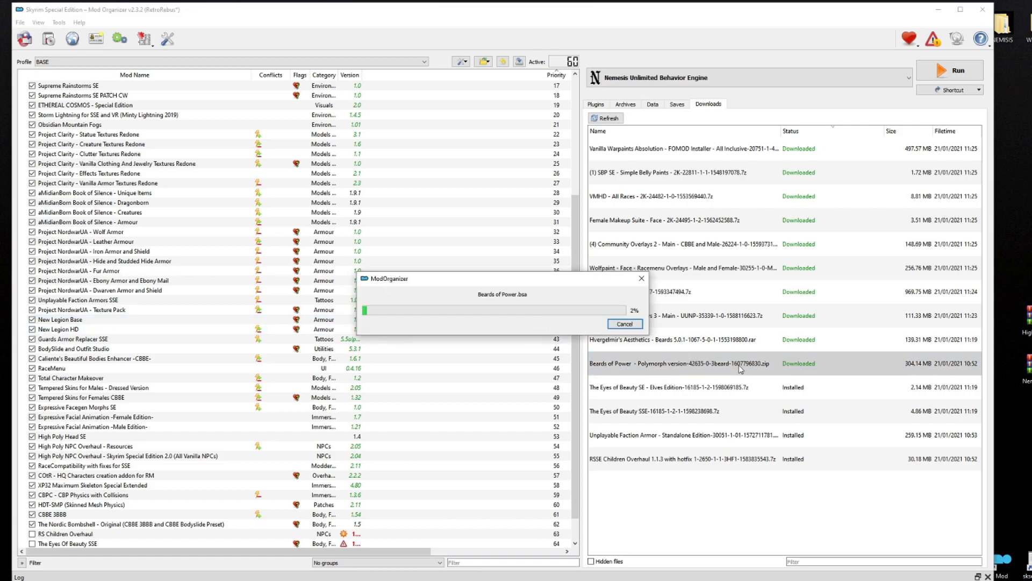
double_click(771, 343)
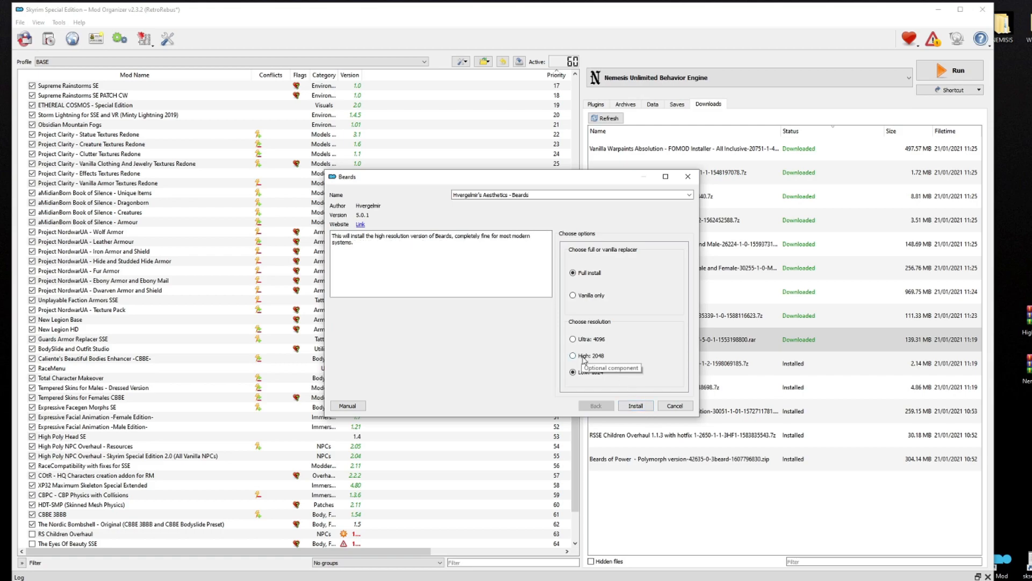
click(640, 407)
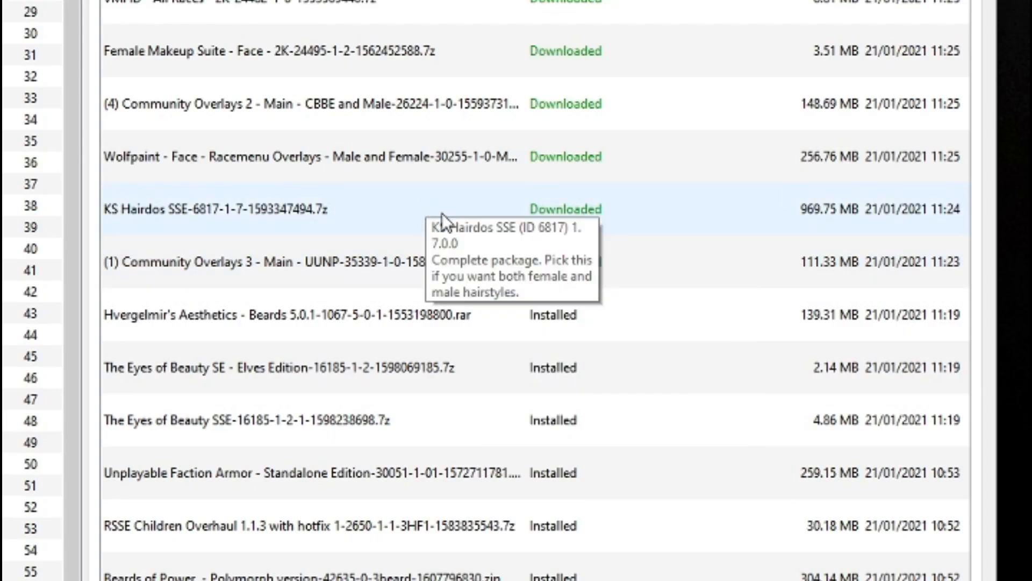
- Install KS Hairdos SSE under its suggested name
double_click(411, 212)
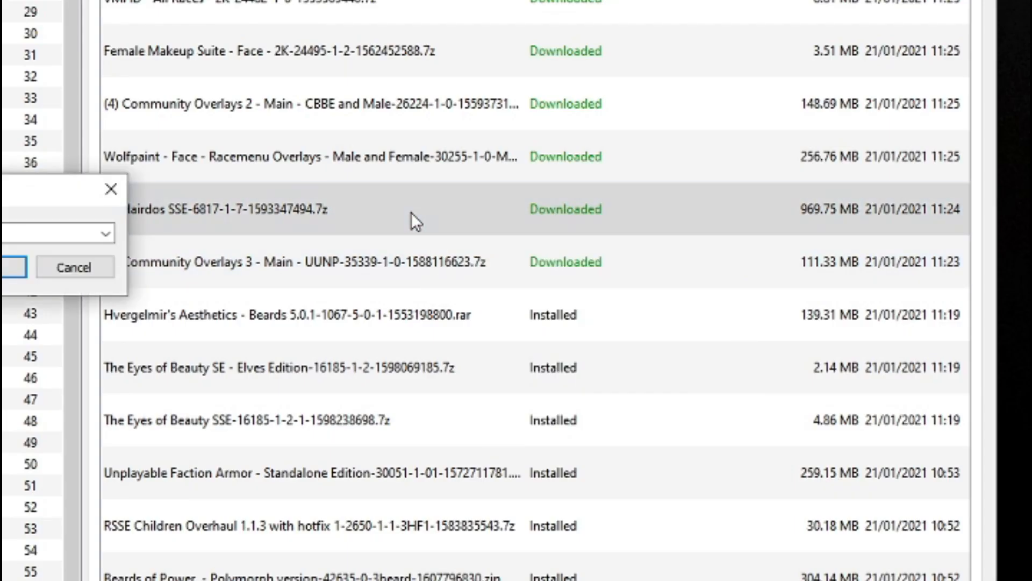
click(14, 268)
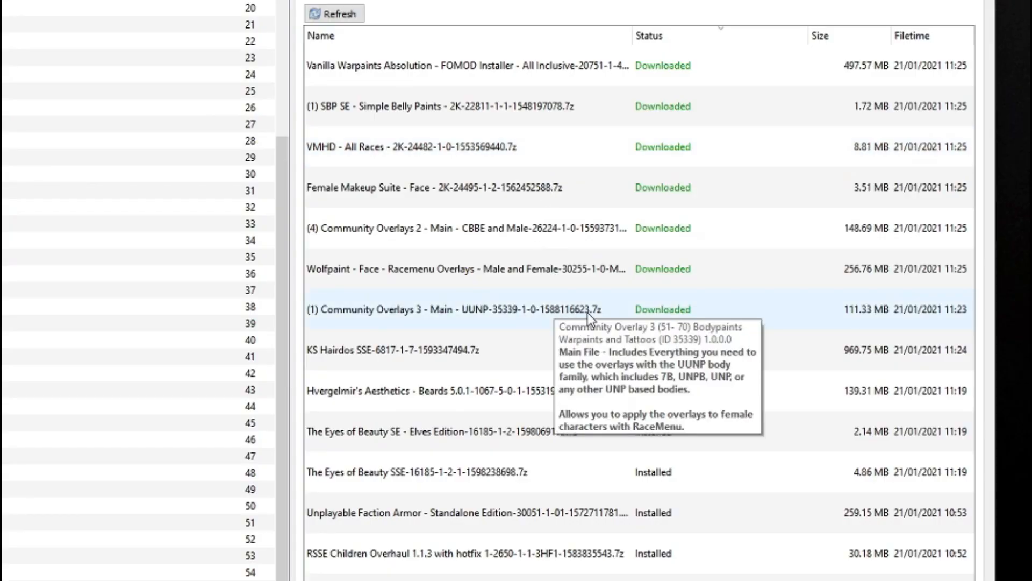
- Install the Community Overlays 3 main UUNP file and the Wolfpaint - Face RaceMenu overlays for males and females
double_click(557, 314)
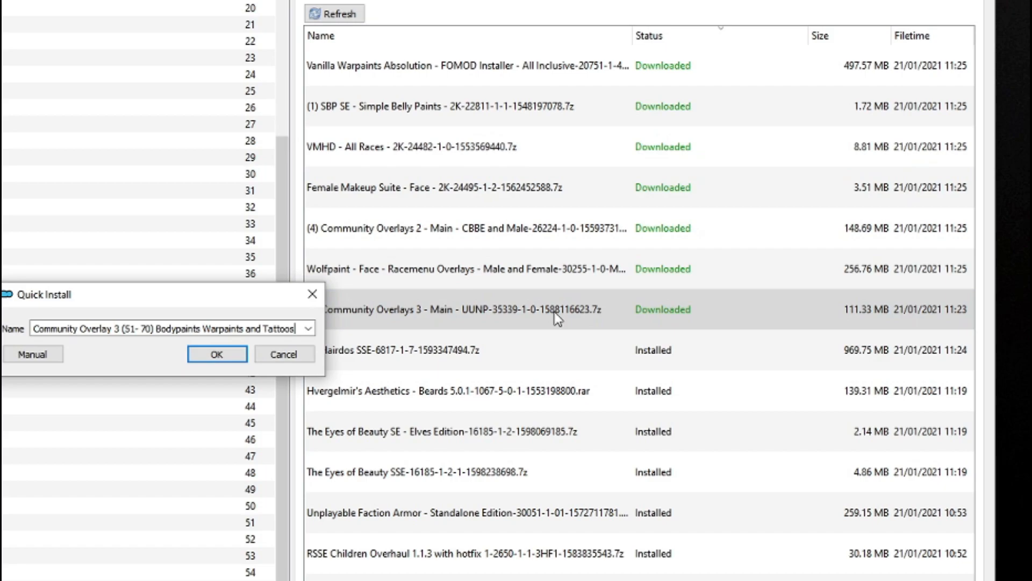
click(215, 354)
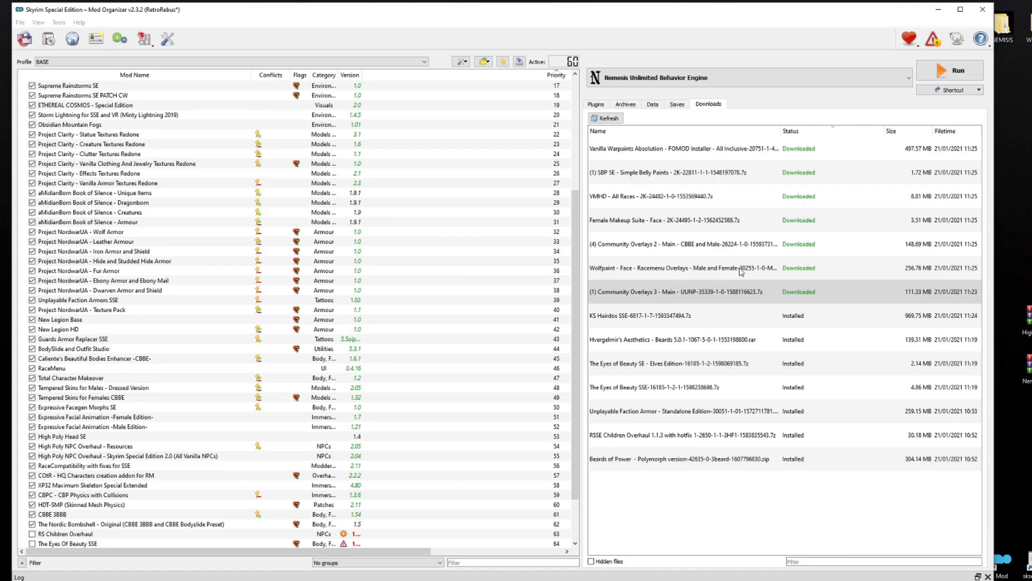
double_click(741, 274)
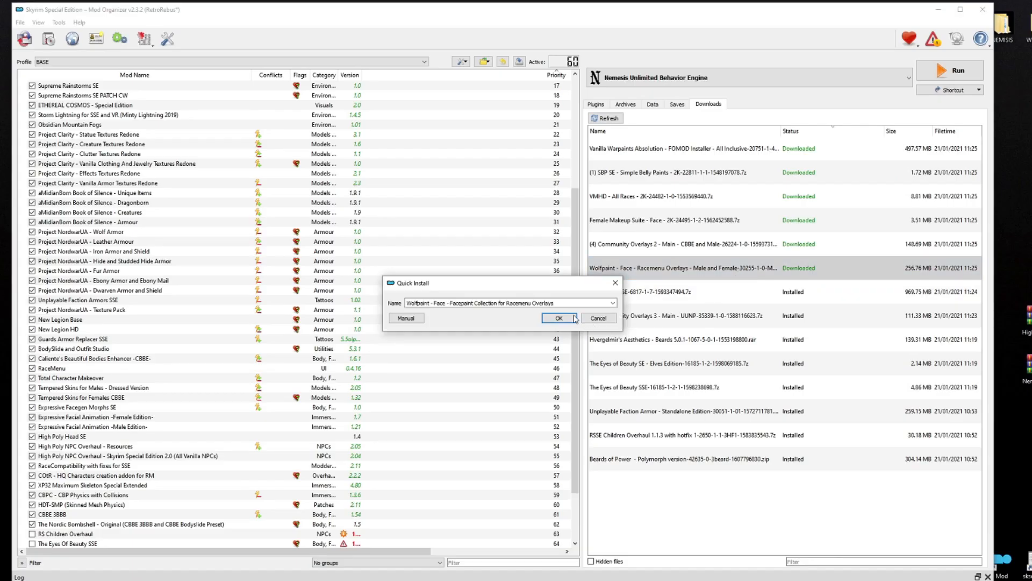
click(551, 320)
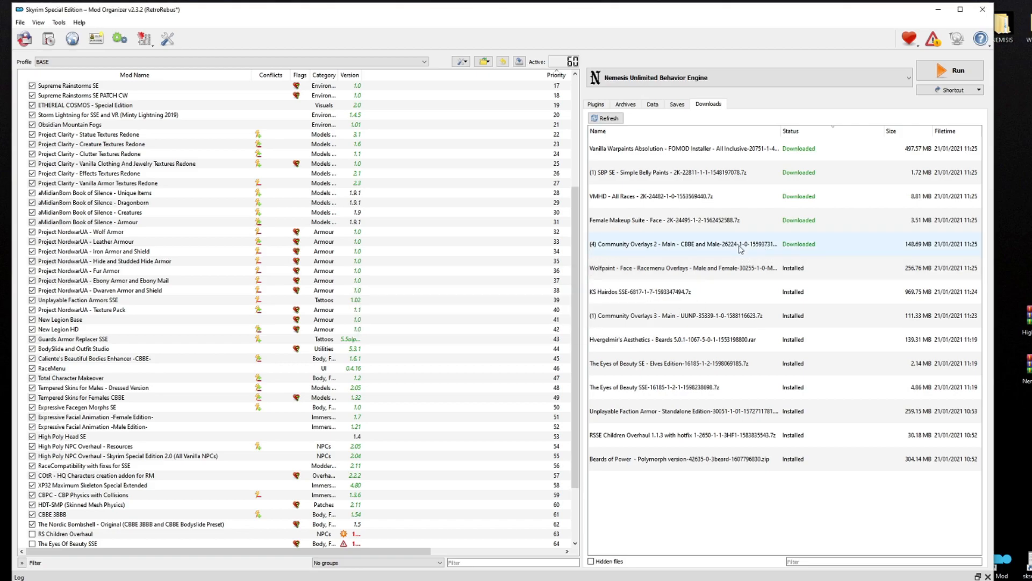
- Install the Community Overlays 2 main file for CBBE and Male, and the 2K Female Makeup Suite - Face
double_click(718, 251)
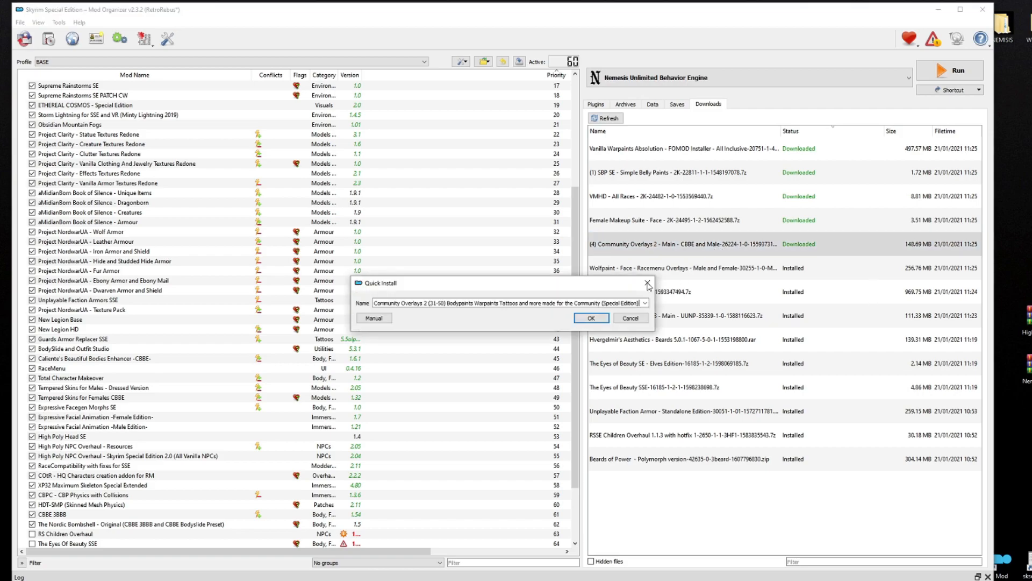
click(602, 319)
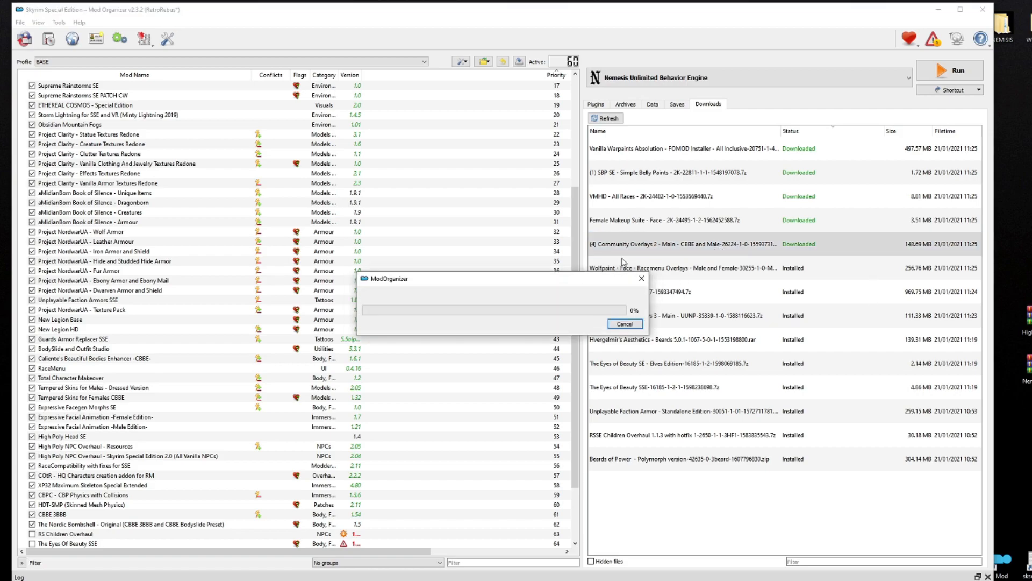
double_click(756, 225)
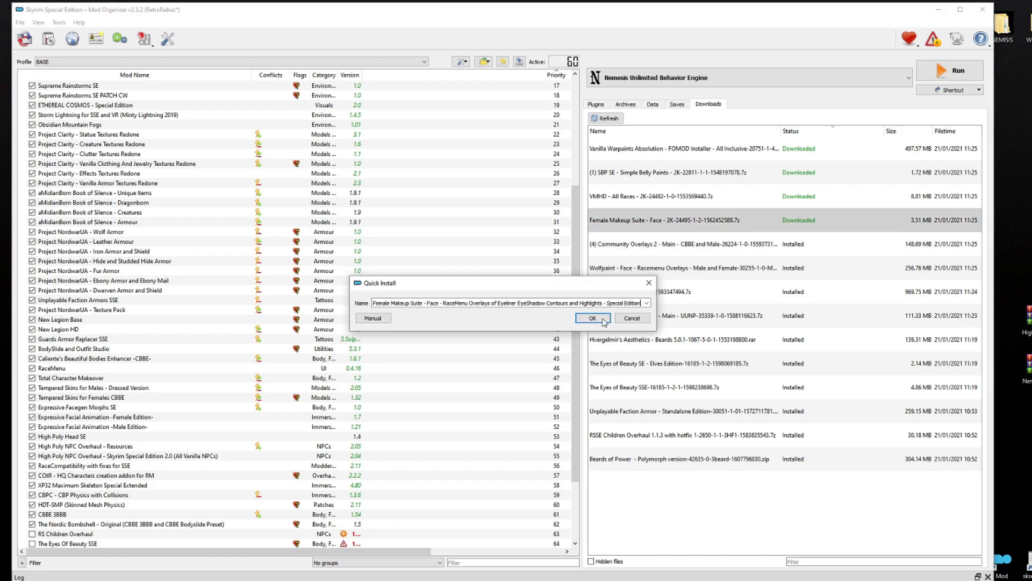
key(Return)
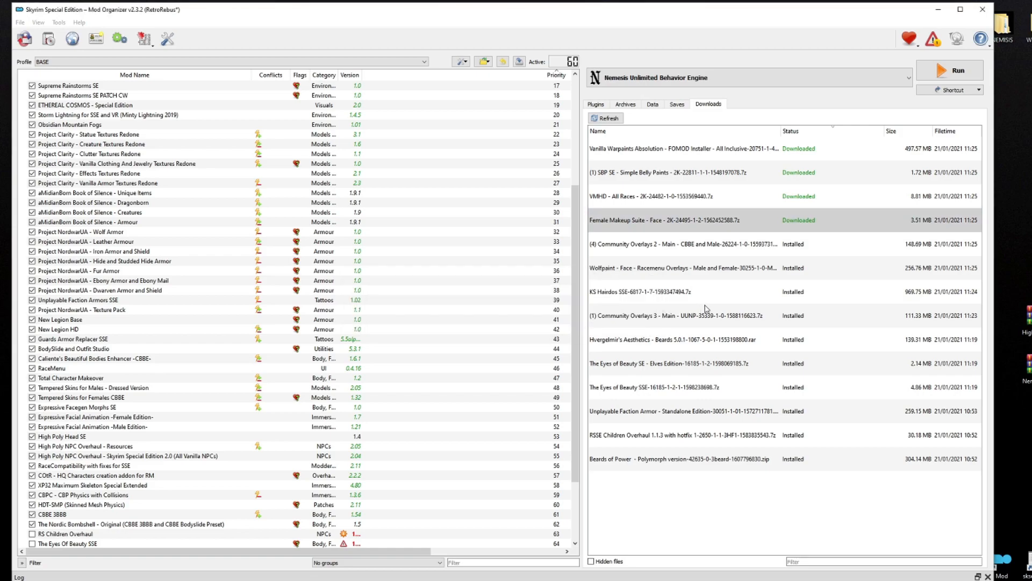
- Install the 2K versions of VMHD - All Races and SBP SE - Simple Belly Paints
double_click(737, 197)
click(553, 317)
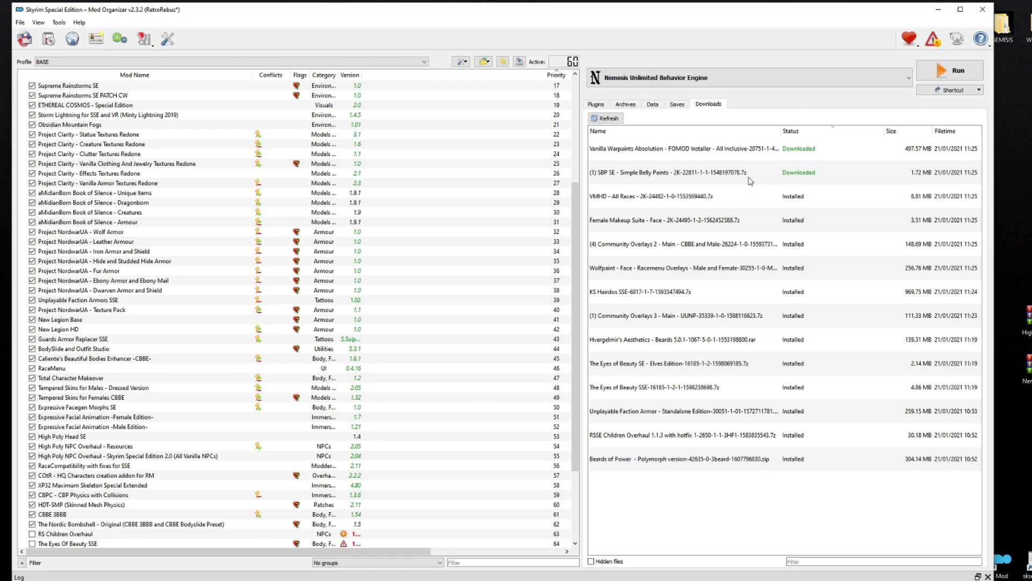
double_click(749, 176)
click(577, 320)
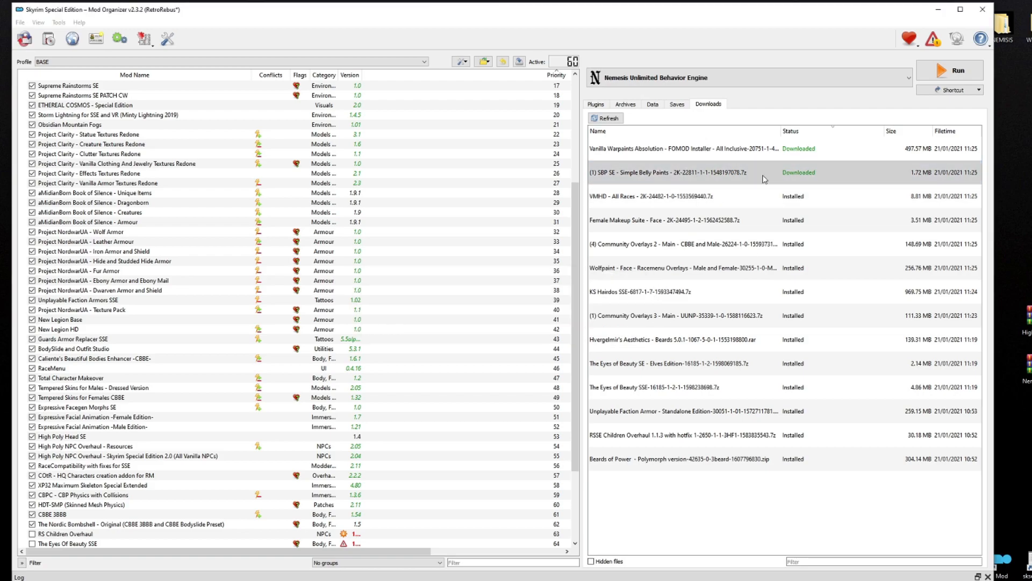
- Start installing Vanilla Warpaints Absolution with no vanilla replacer and the 2K RaceMenu All-In-One plugin
double_click(743, 152)
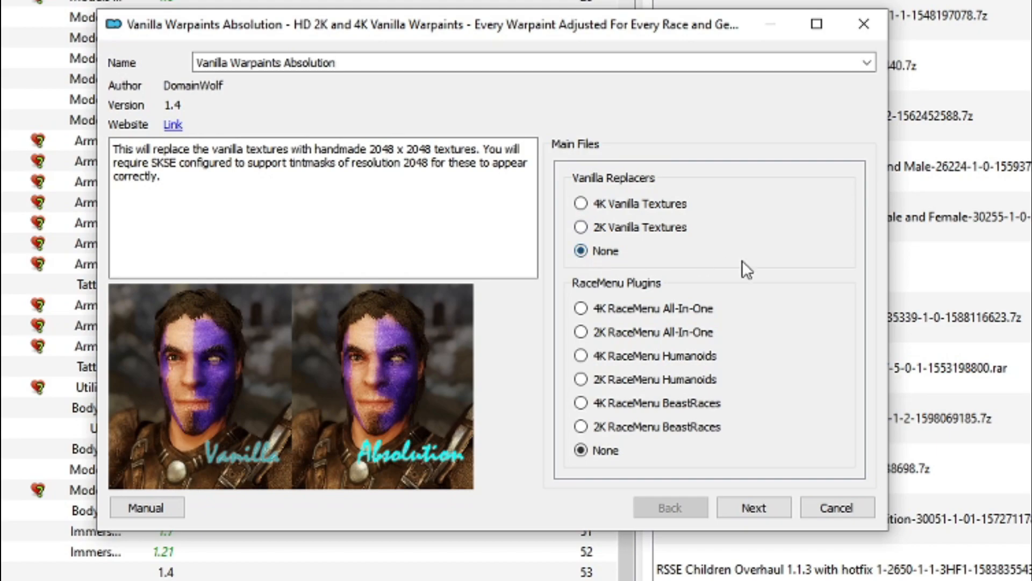
mouse_move(618, 310)
mouse_move(628, 332)
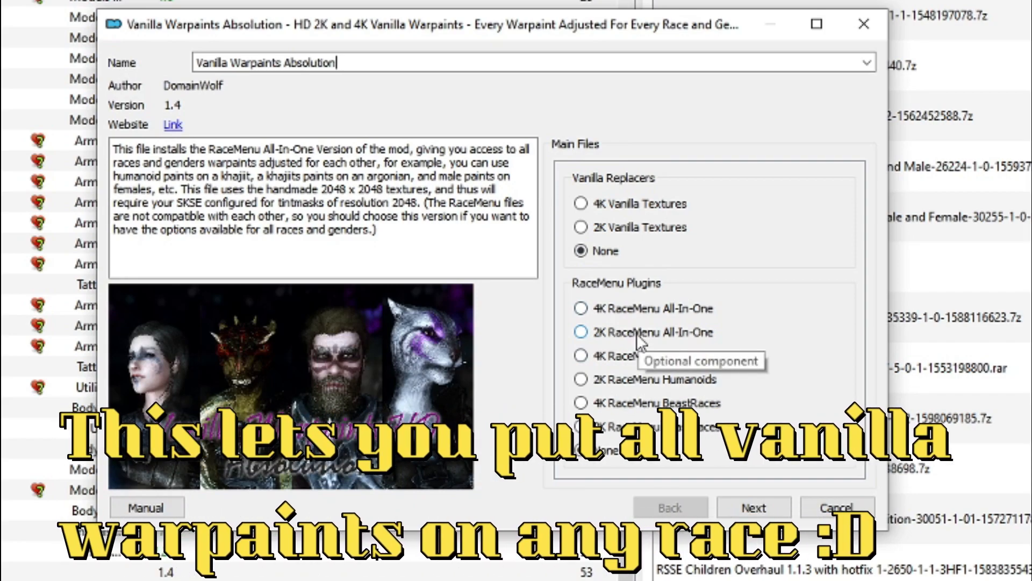
click(637, 333)
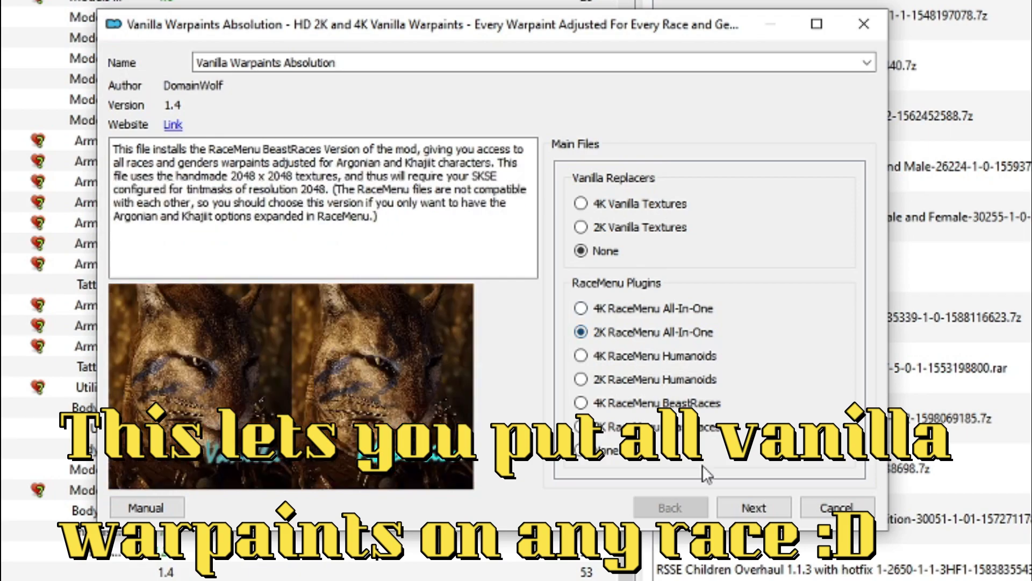
click(755, 508)
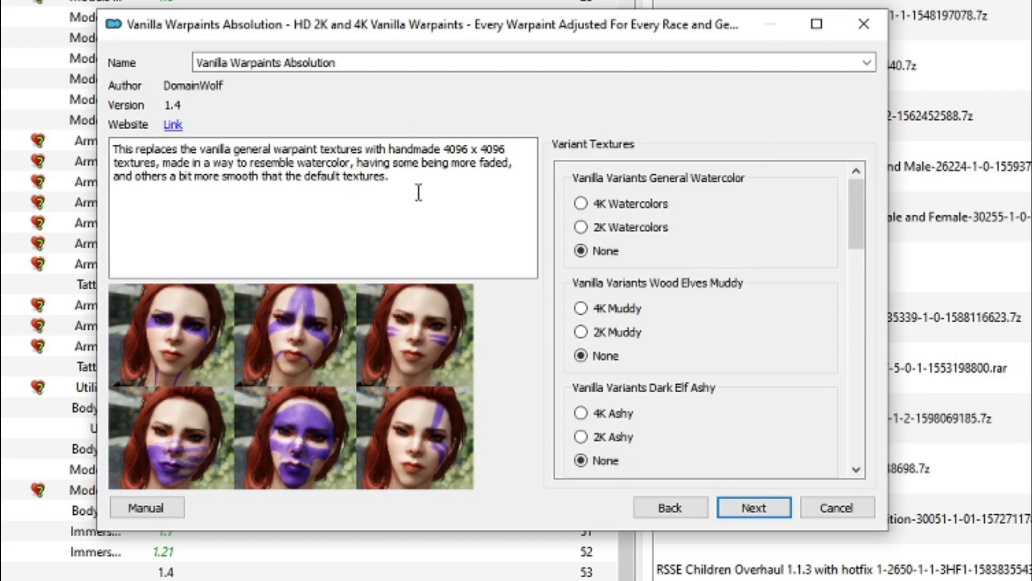
- Choose the 2K option for all vanilla variant textures: Watercolors, Muddy, Ashy, Furry, Spattered and Scaley
click(627, 228)
click(612, 335)
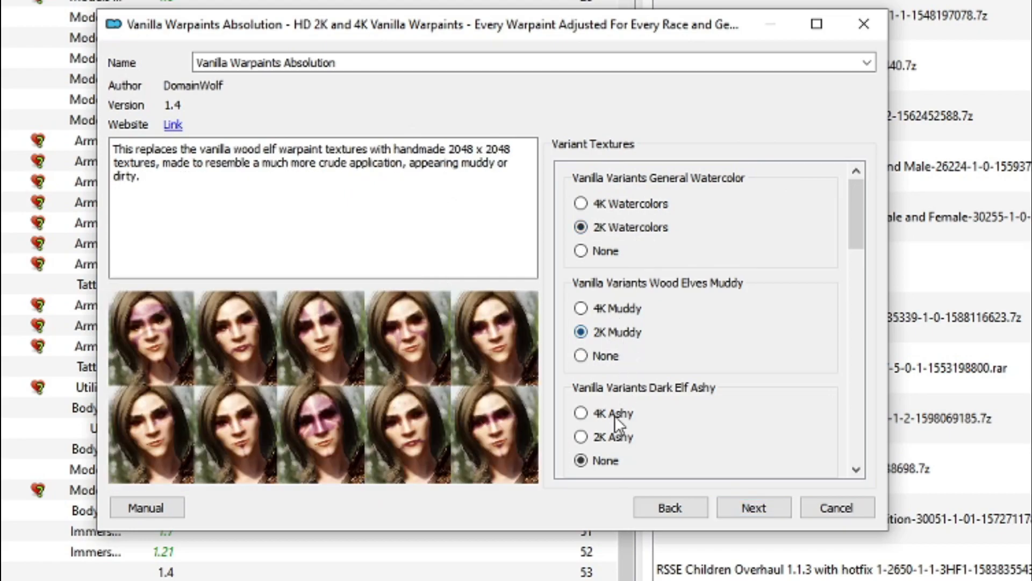
click(607, 437)
scroll(663, 405, down, 3)
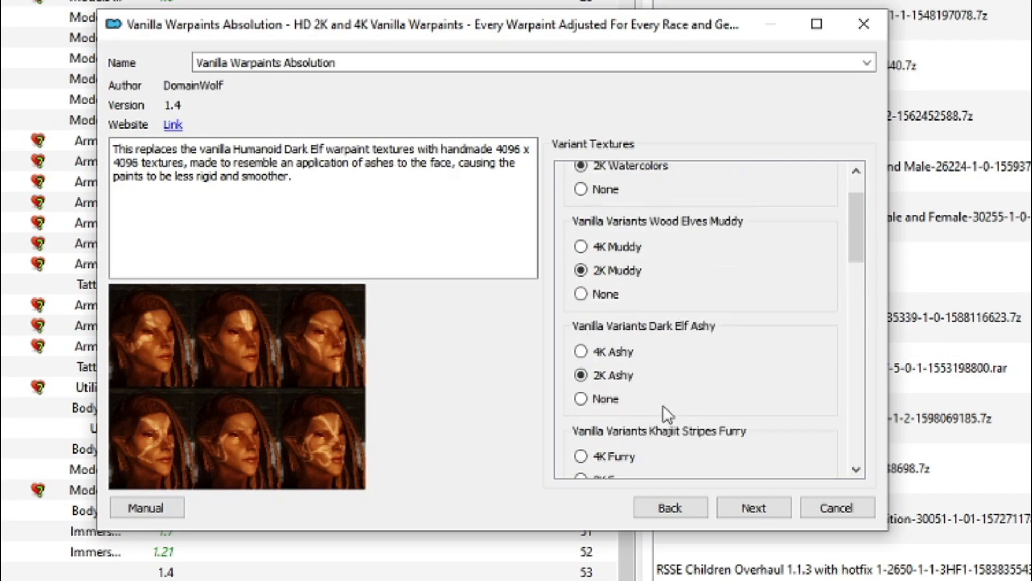
click(627, 420)
scroll(637, 414, down, 3)
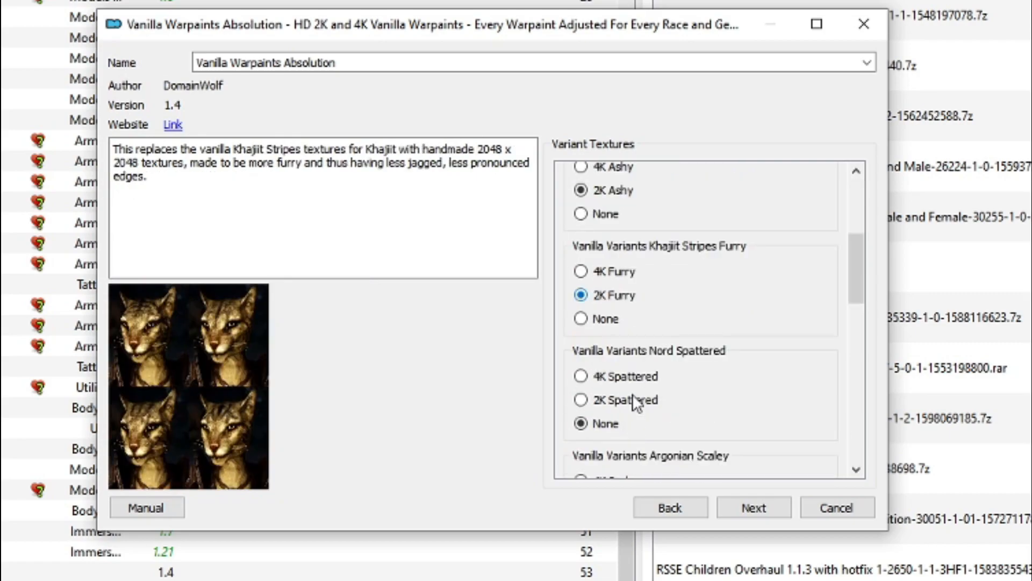
click(639, 409)
scroll(640, 416, down, 2)
click(626, 444)
- Choose the 2K option for all RaceMenu variant textures: Watercolors, Muddy, Ashy, Furry, Spattered and Scaley
scroll(627, 430, down, 3)
click(631, 424)
scroll(631, 419, down, 3)
click(633, 412)
scroll(632, 414, down, 3)
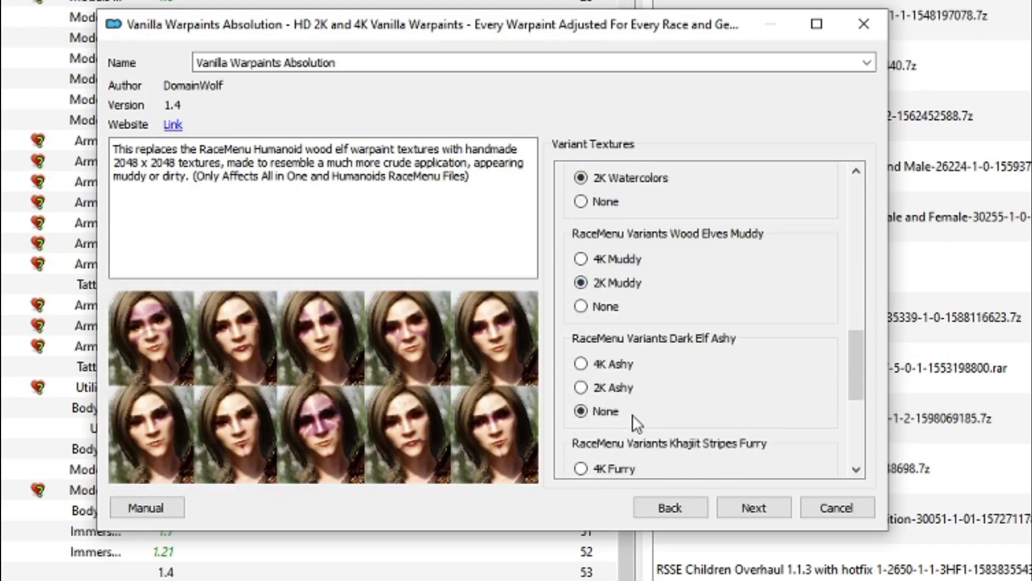
click(621, 392)
scroll(623, 400, down, 2)
click(622, 431)
scroll(630, 438, down, 2)
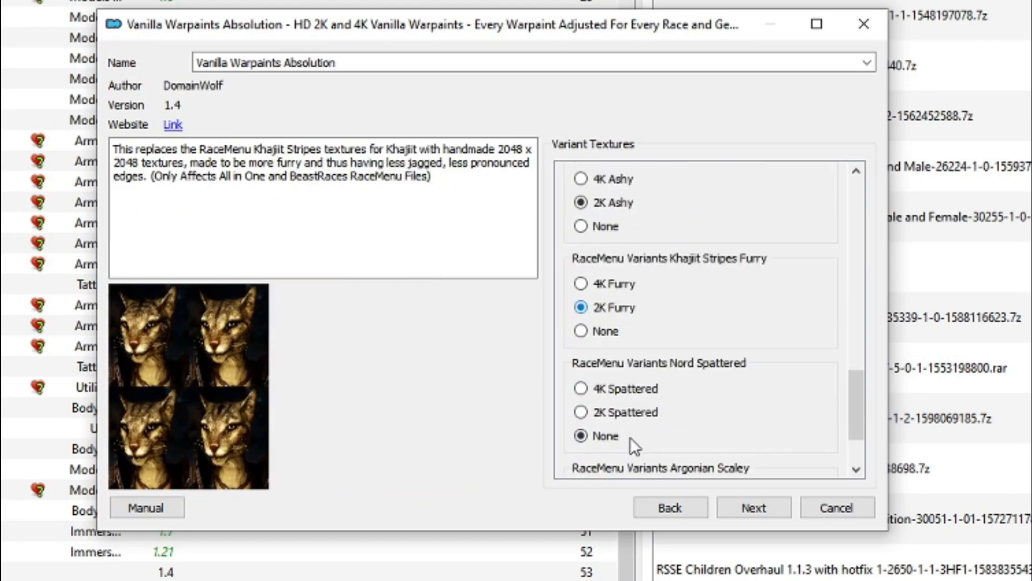
click(629, 427)
scroll(648, 424, down, 2)
click(625, 427)
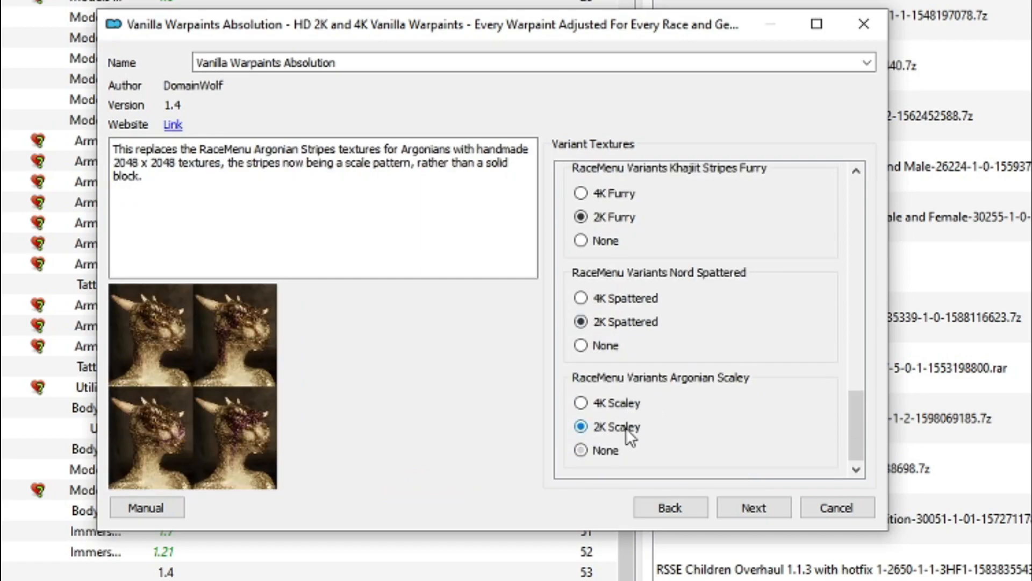
- Choose the 2K SKSE tintmask config and finish installing Vanilla Warpaints Absolution
click(757, 509)
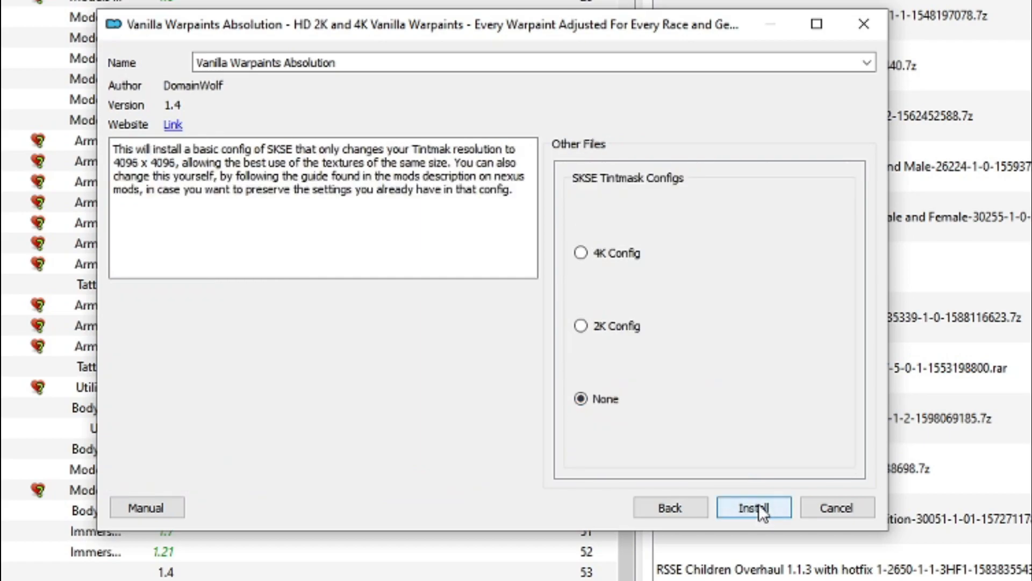
click(668, 326)
click(752, 509)
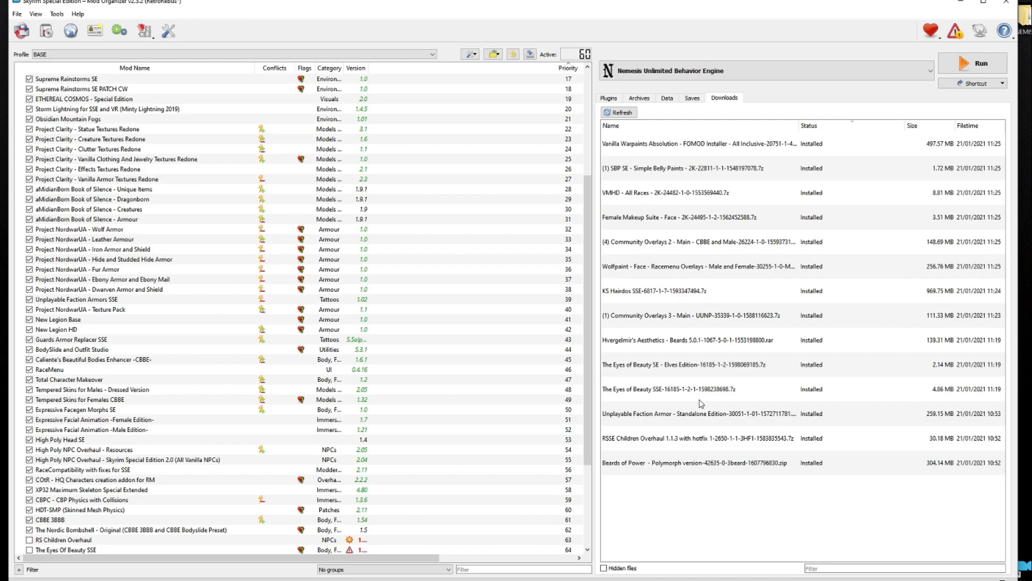
- Move RS Children Overhaul directly below KS Hairdos SSE and enable all mods from The Eyes Of Beauty SSE through Vanilla Warpaints Absolution
scroll(81, 462, down, 5)
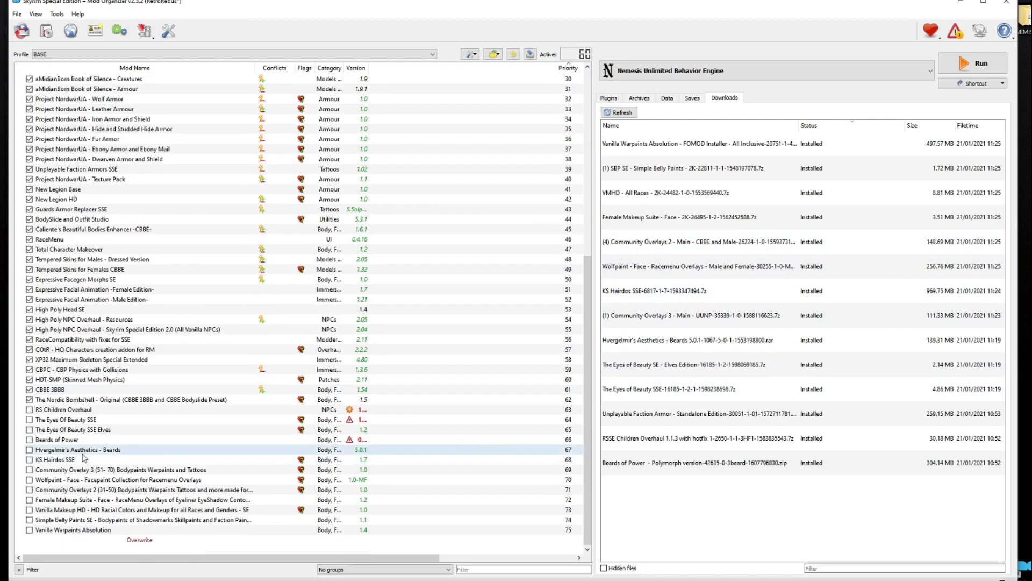
drag(67, 416, 111, 455)
click(107, 530)
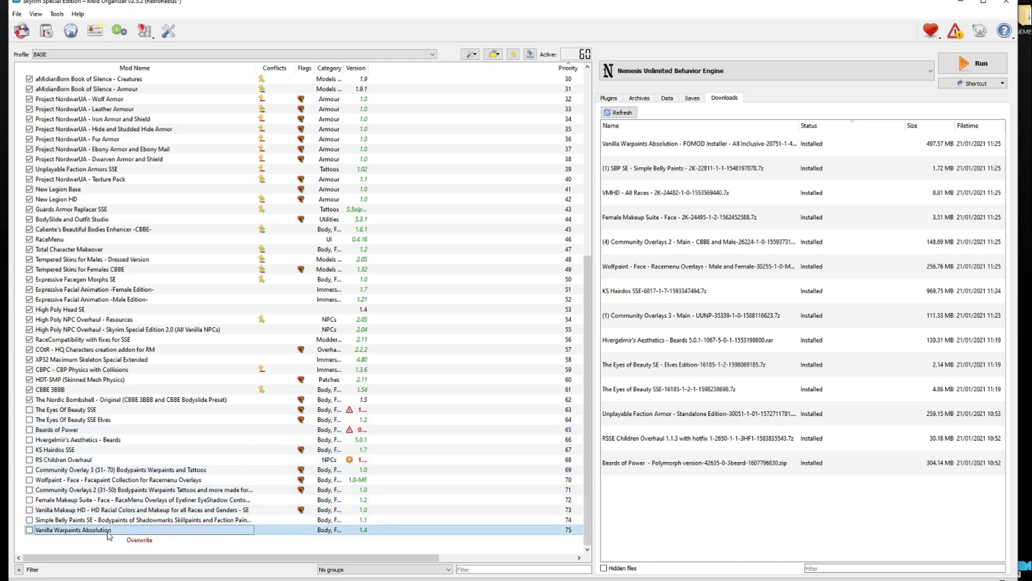
shift+click(79, 411)
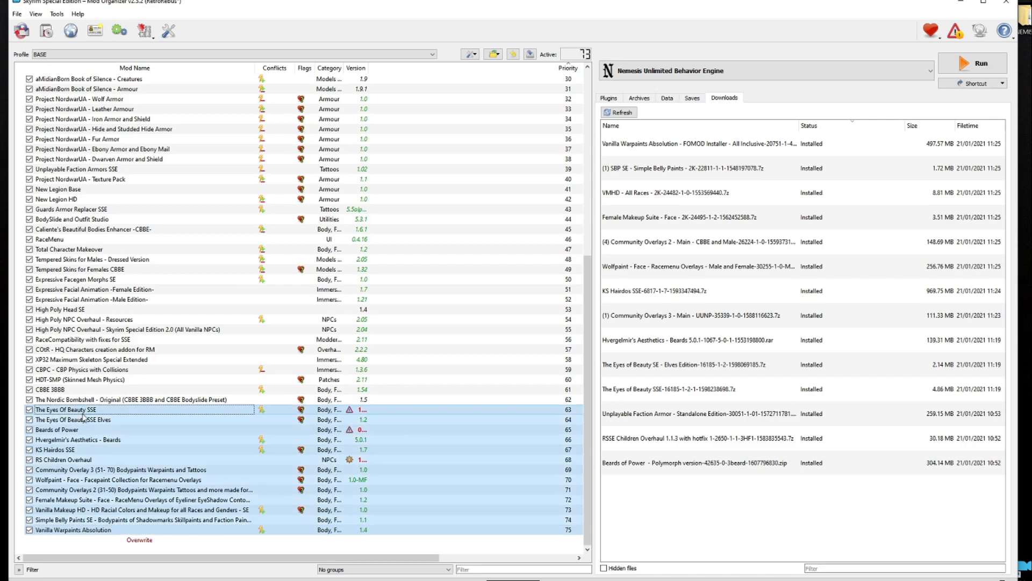
- Move the mods from BodySlide and Outfit Studio through Vanilla Warpaints Absolution to directly below Modern Brawl Bug Fix
scroll(91, 401, up, 10)
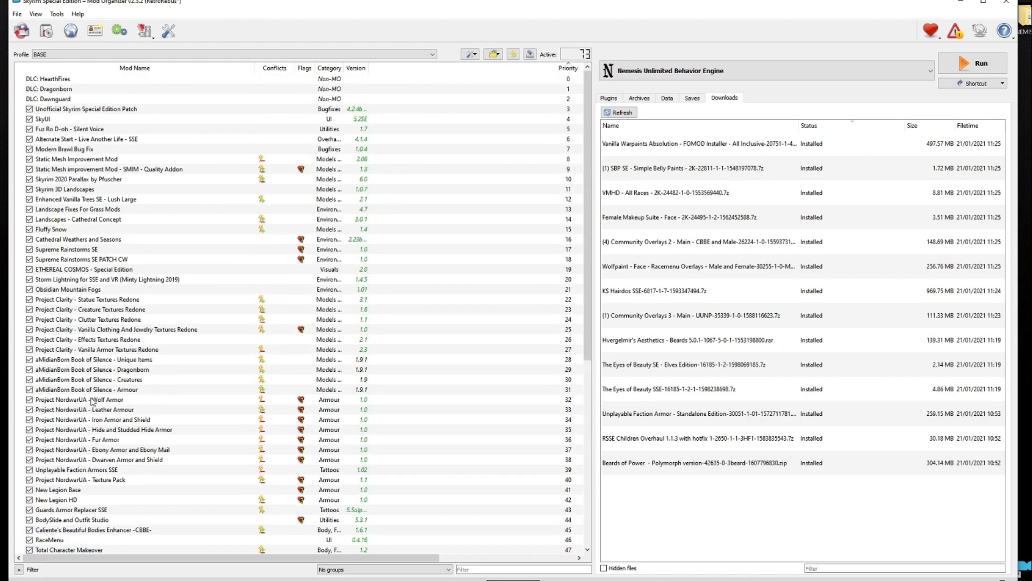
scroll(96, 474, down, 2)
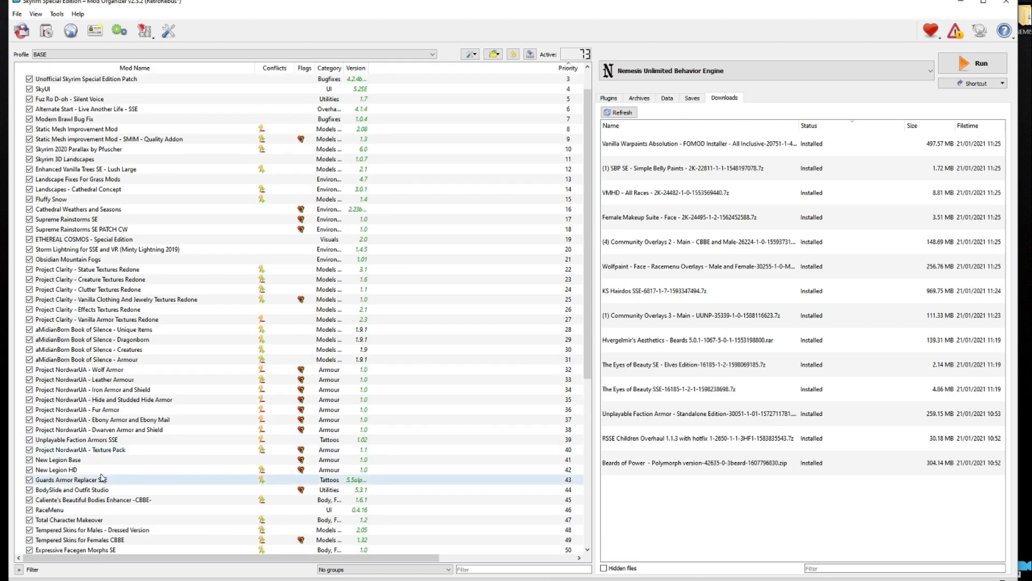
scroll(95, 472, down, 1)
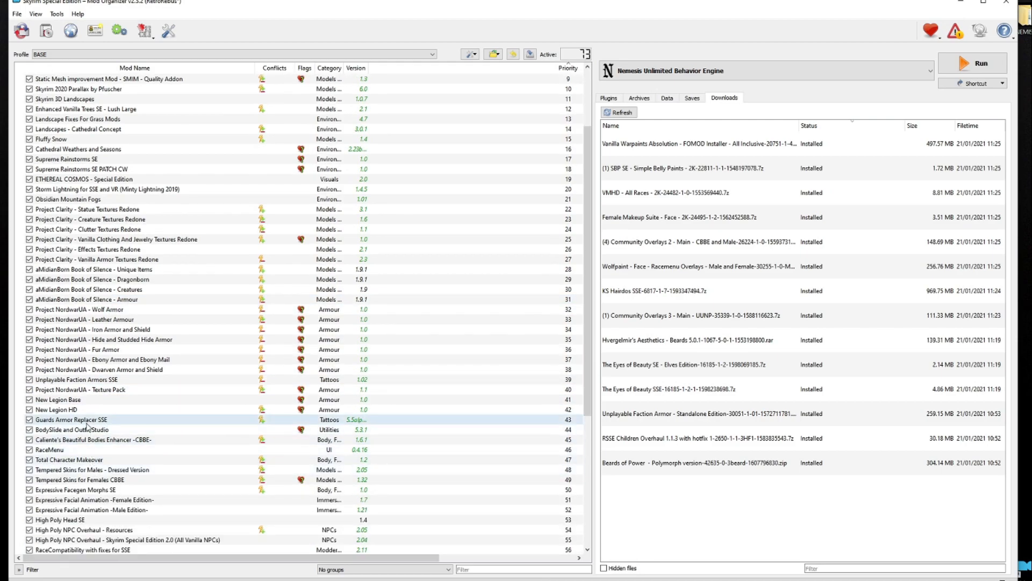
shift+click(90, 430)
drag(207, 434, 208, 155)
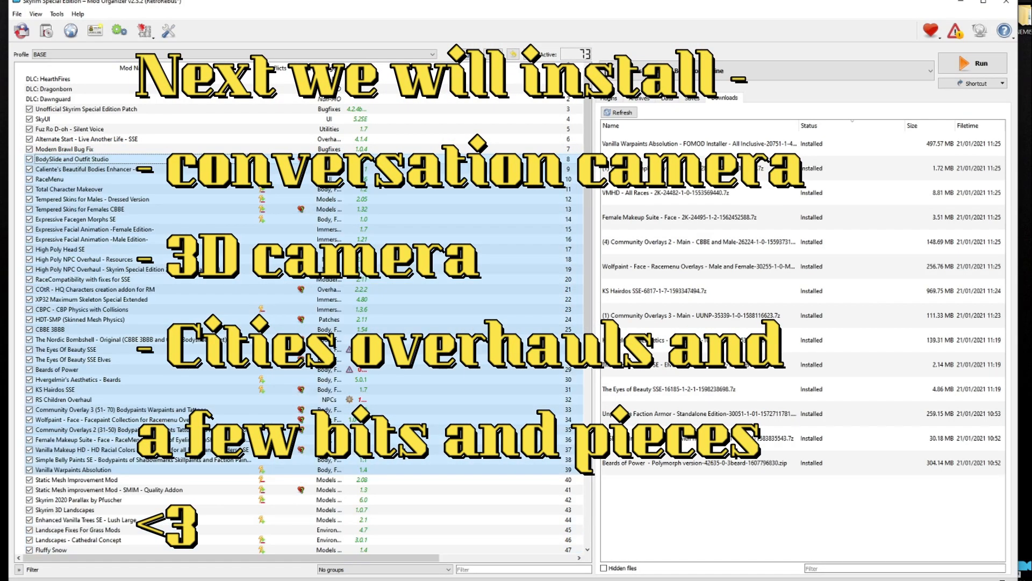
click(680, 516)
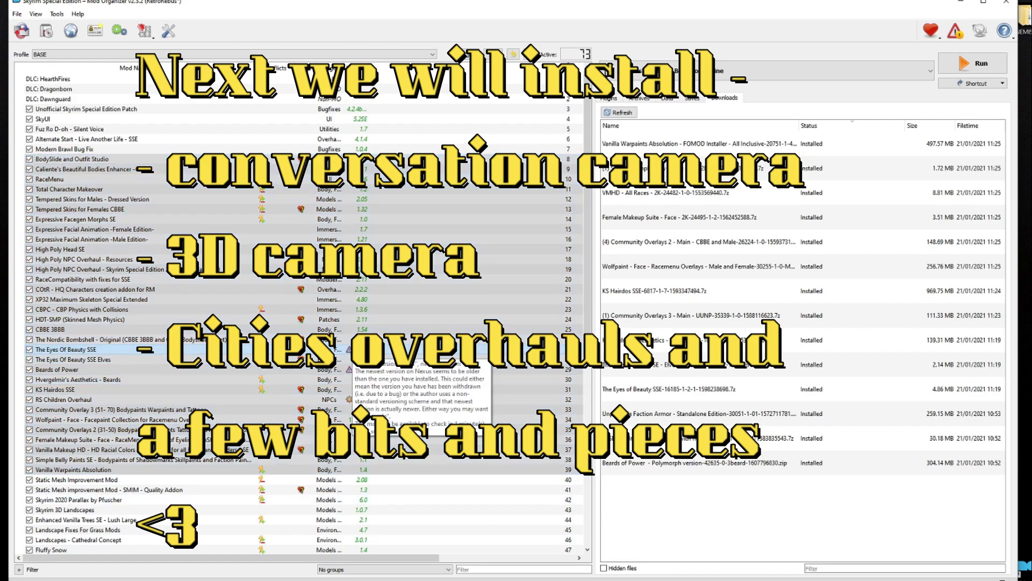